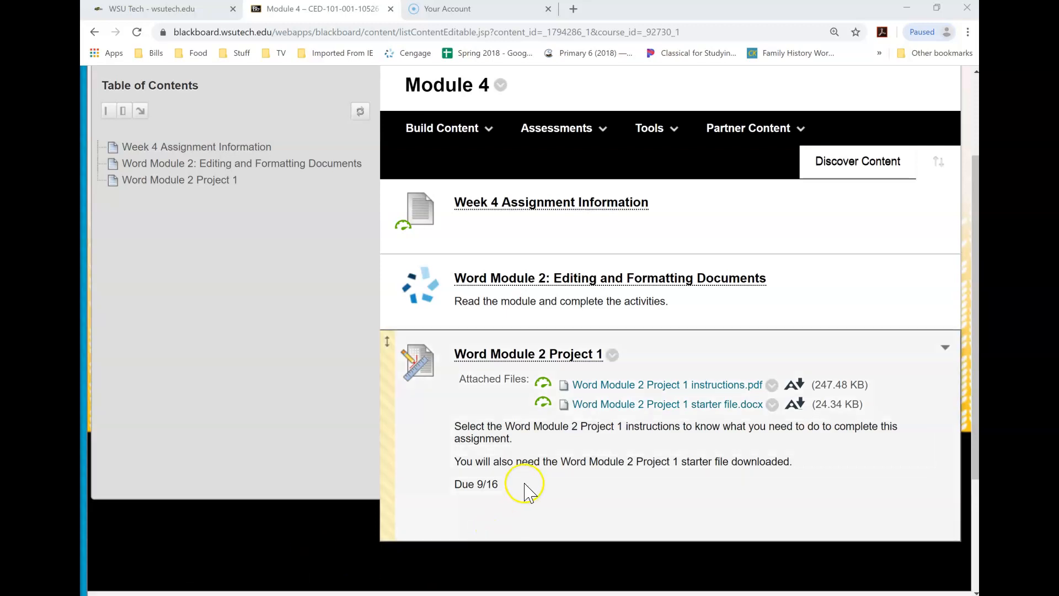
Step: Download the Word Module 2 Project 1 starter file from the course page, open it, and enable editing
left_click(627, 406)
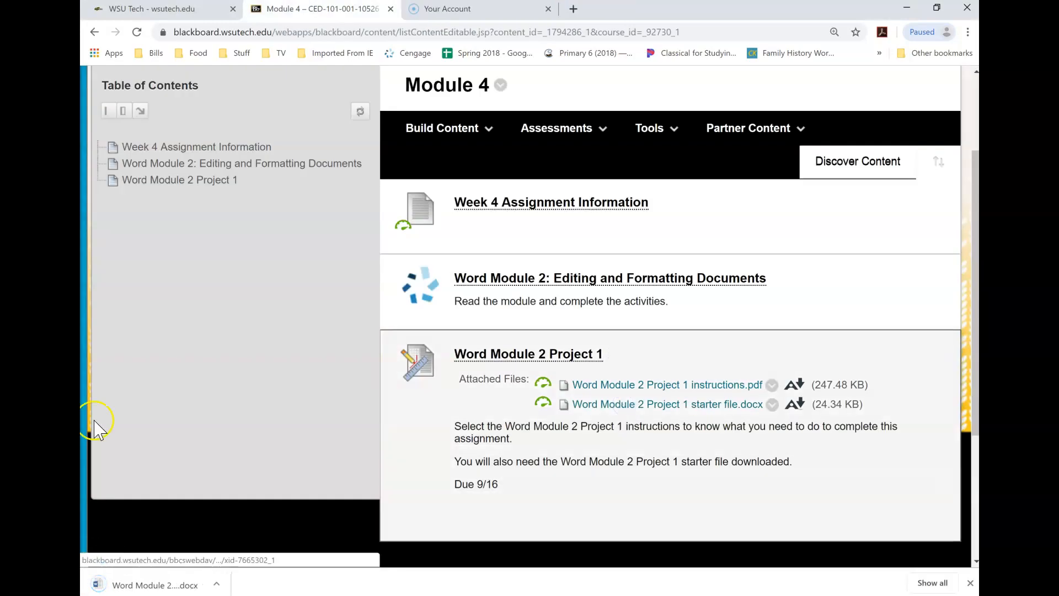
left_click(140, 587)
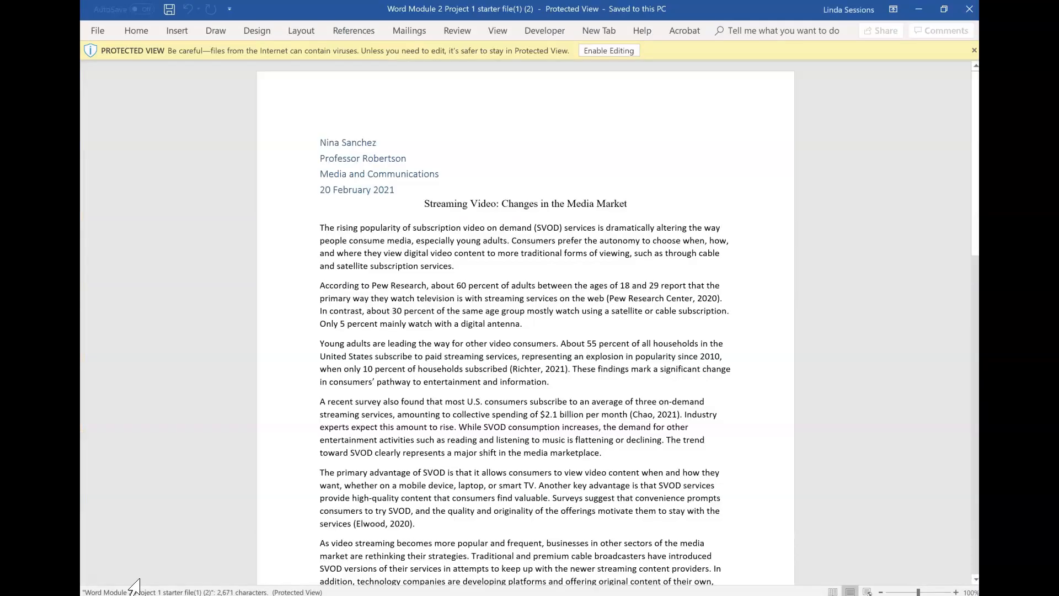
left_click(607, 50)
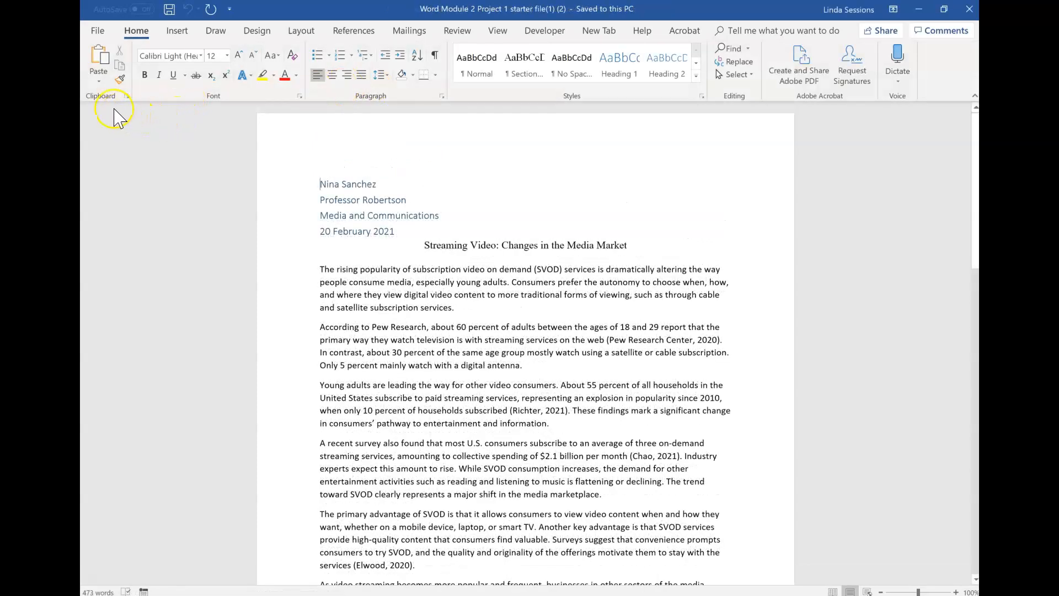
Step: Save the document to OneDrive as Word Module 2 Project 1 followed by the student's last name, replacing the existing file
left_click(96, 34)
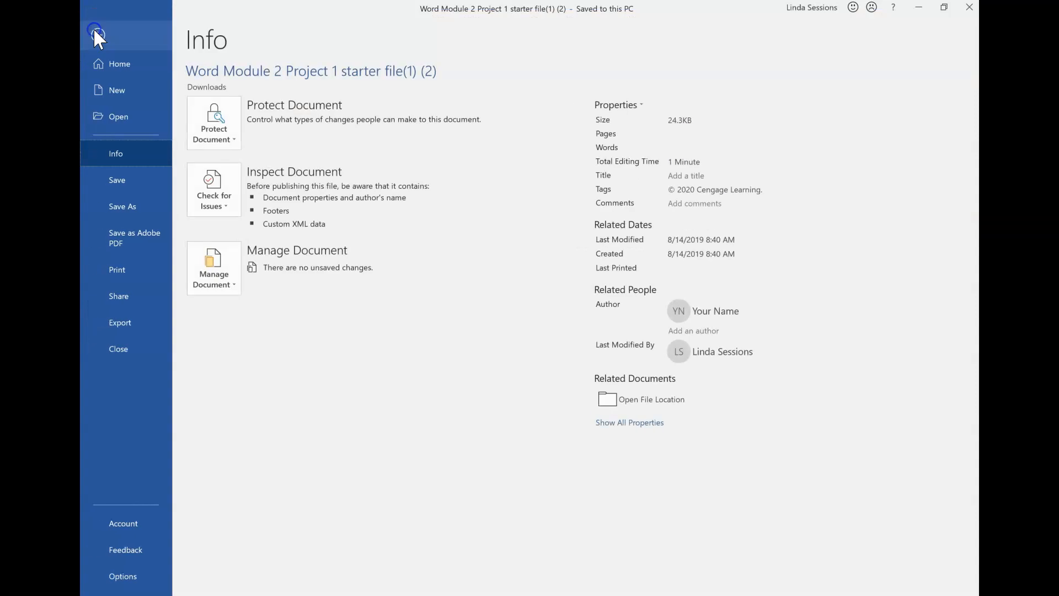
left_click(122, 206)
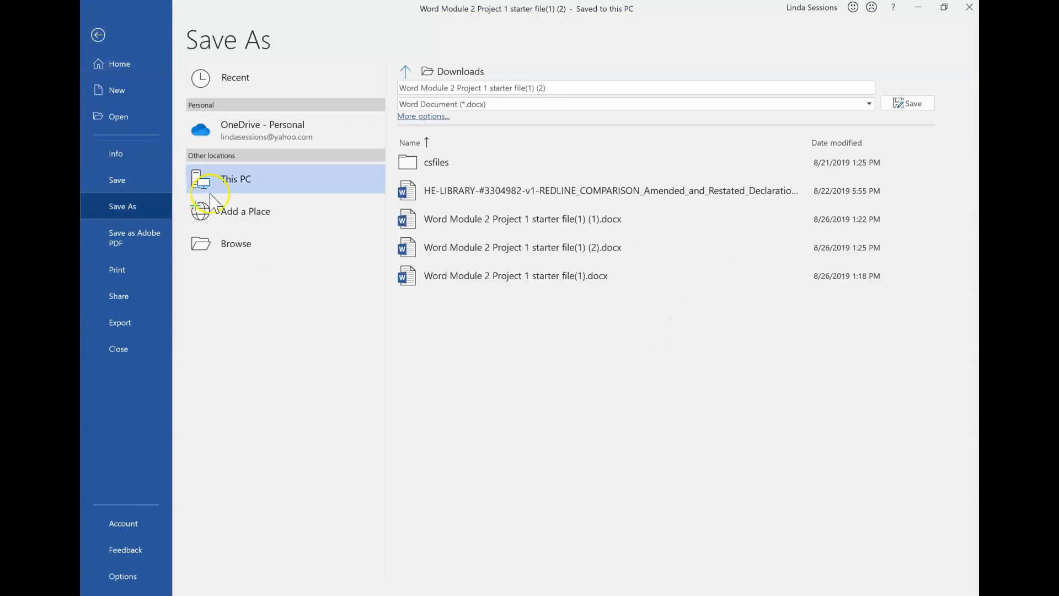
left_click(264, 127)
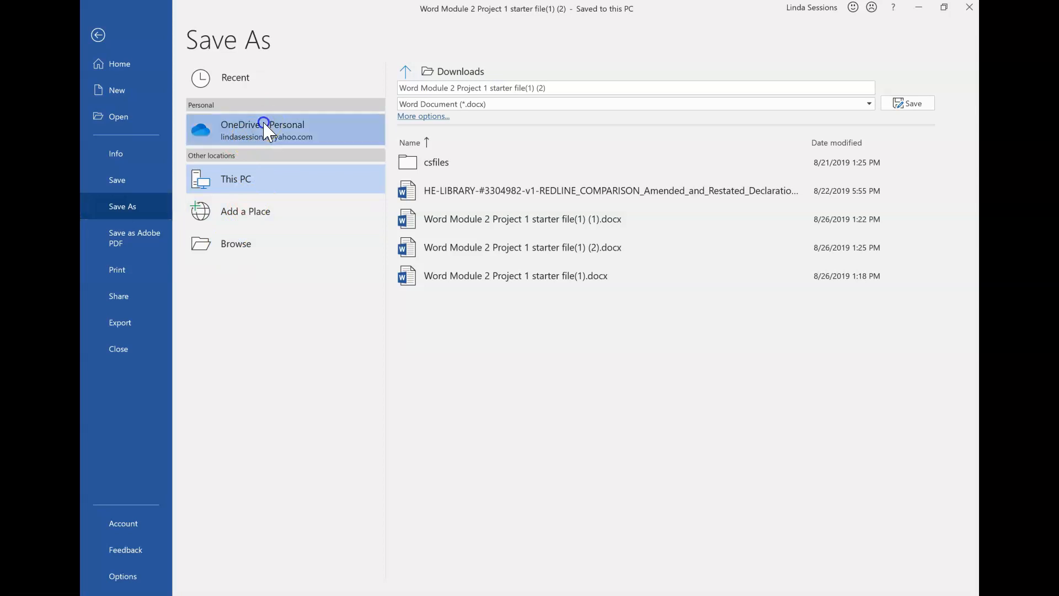
left_click(553, 86)
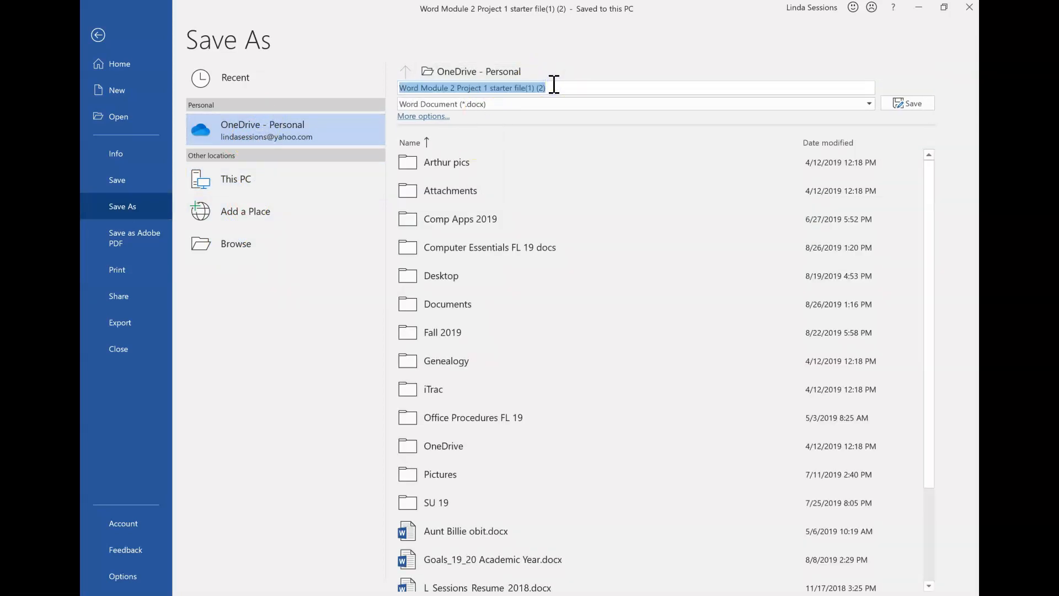
left_click(554, 86)
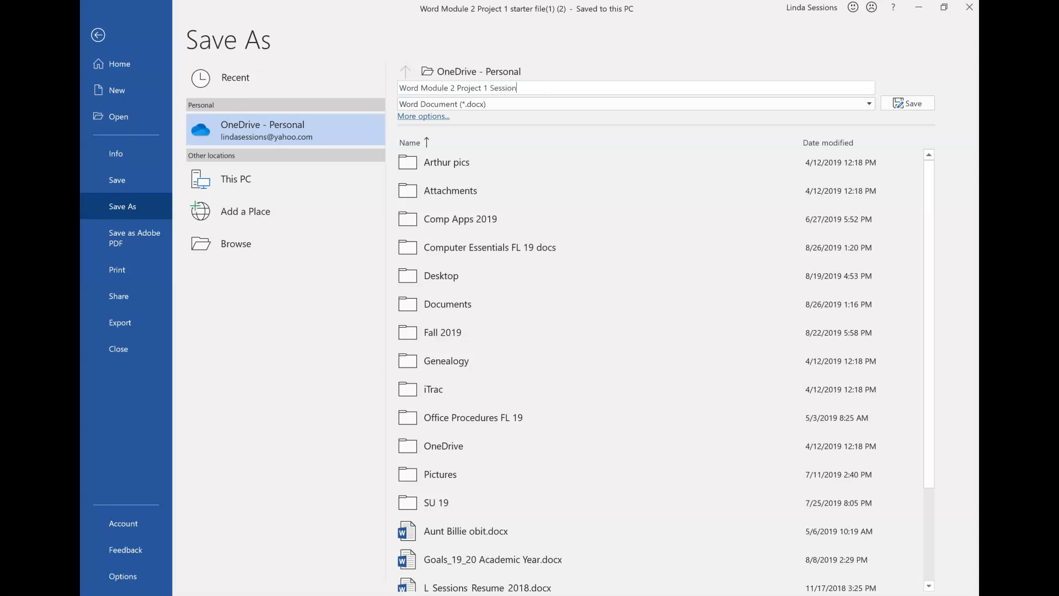
type("s")
left_click(915, 107)
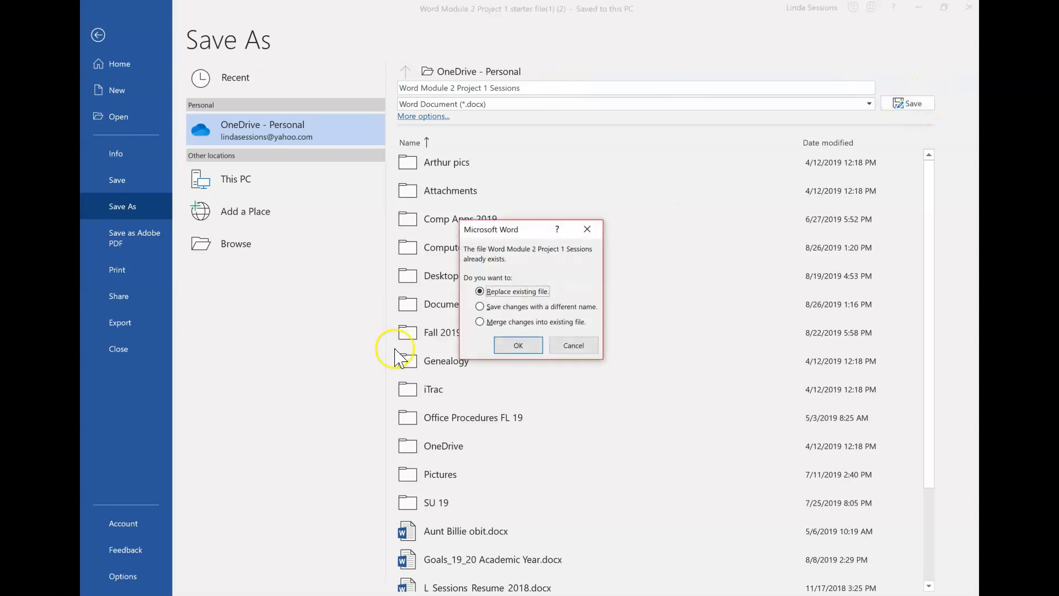
left_click(512, 346)
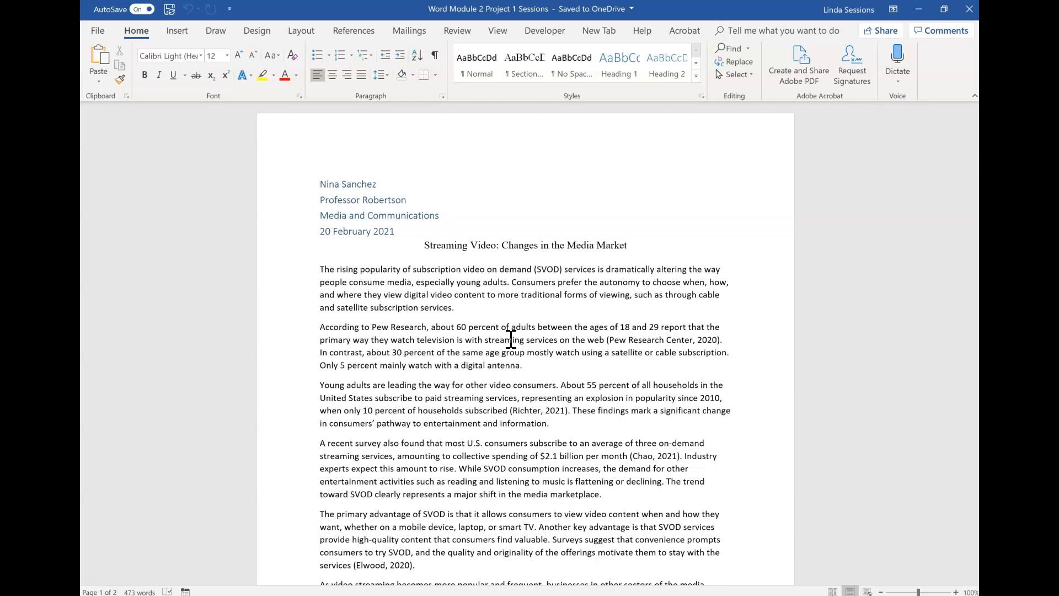
Step: Set the document's citation and bibliography style to MLA
left_click(355, 30)
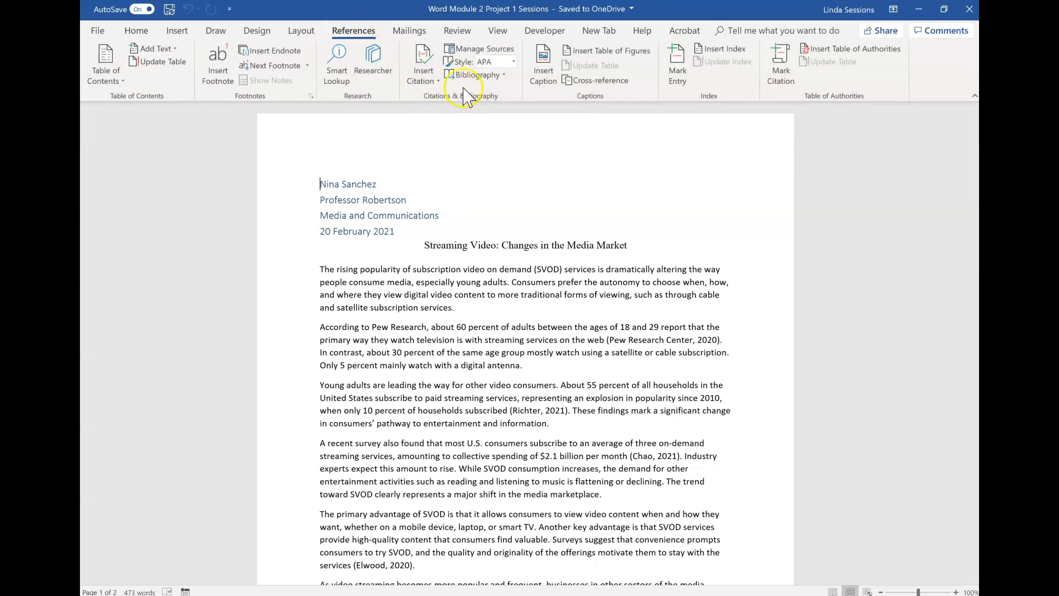
left_click(514, 62)
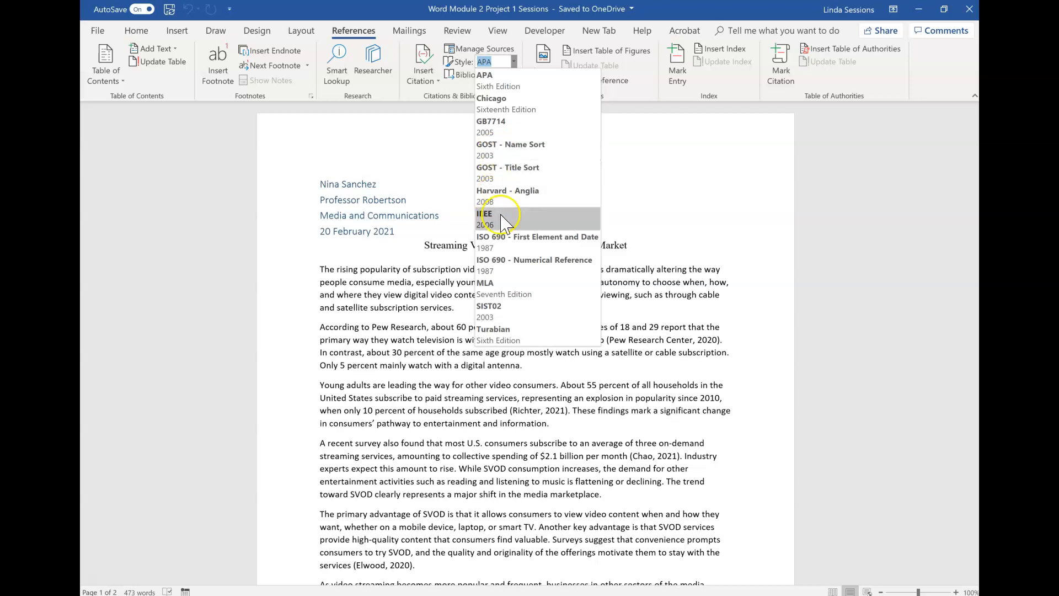
left_click(499, 292)
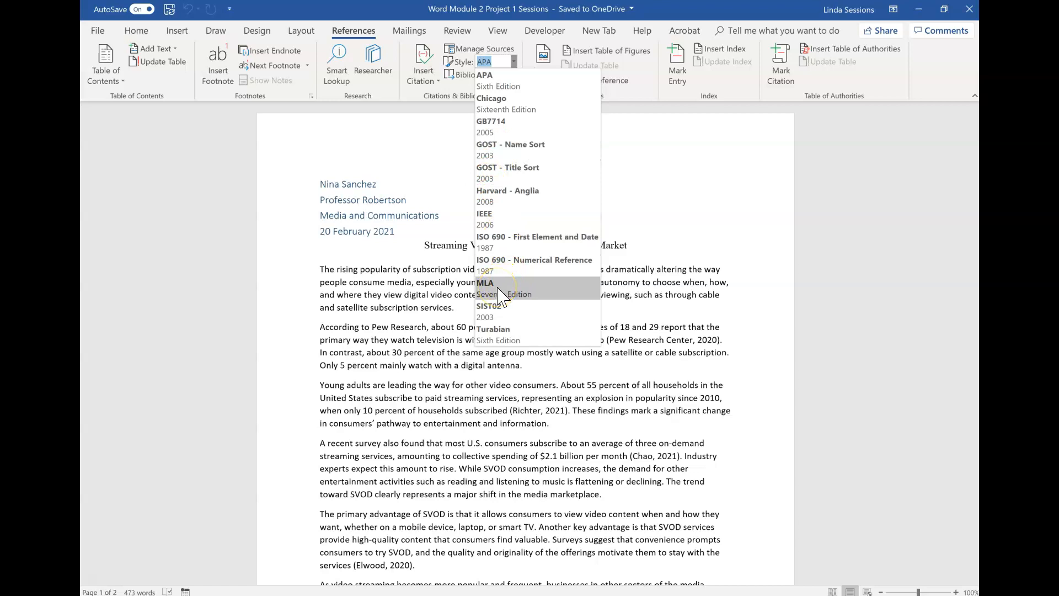
left_click(497, 288)
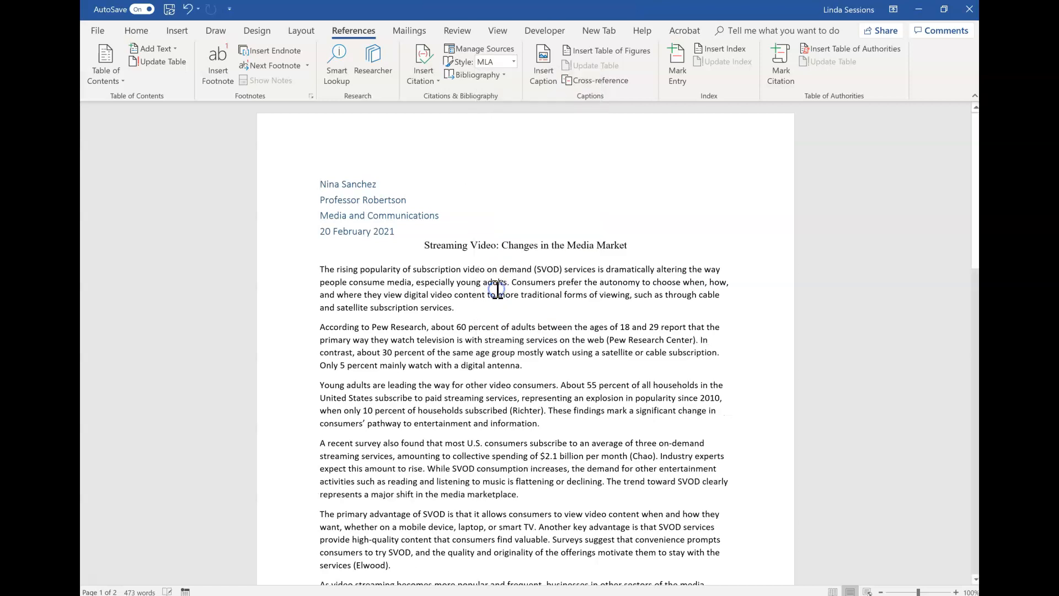
Step: Format the first body paragraph in Times New Roman at 12 pt
left_click(137, 30)
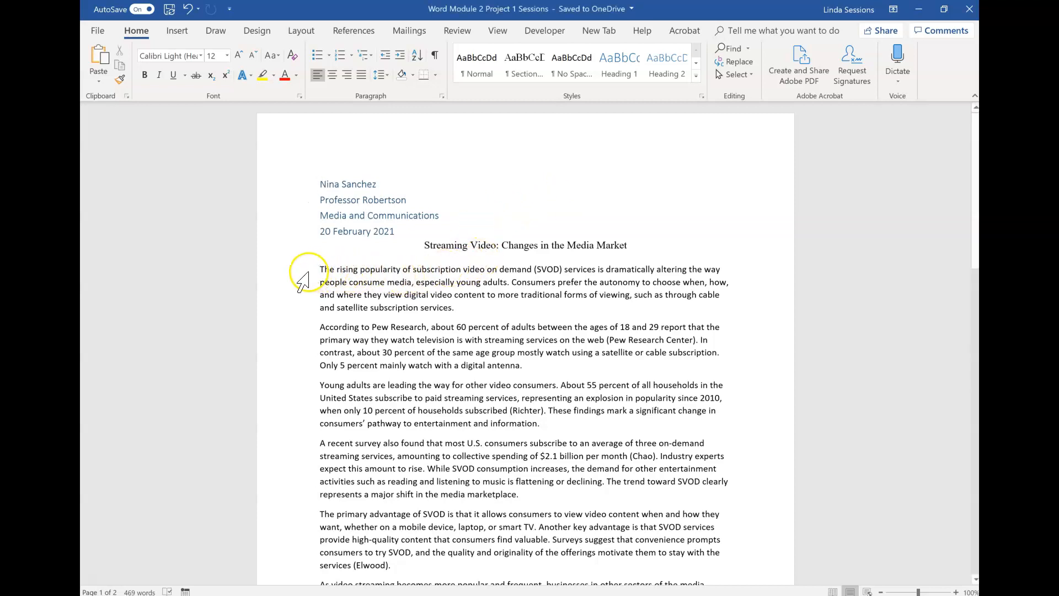
left_click_drag(308, 270, 461, 309)
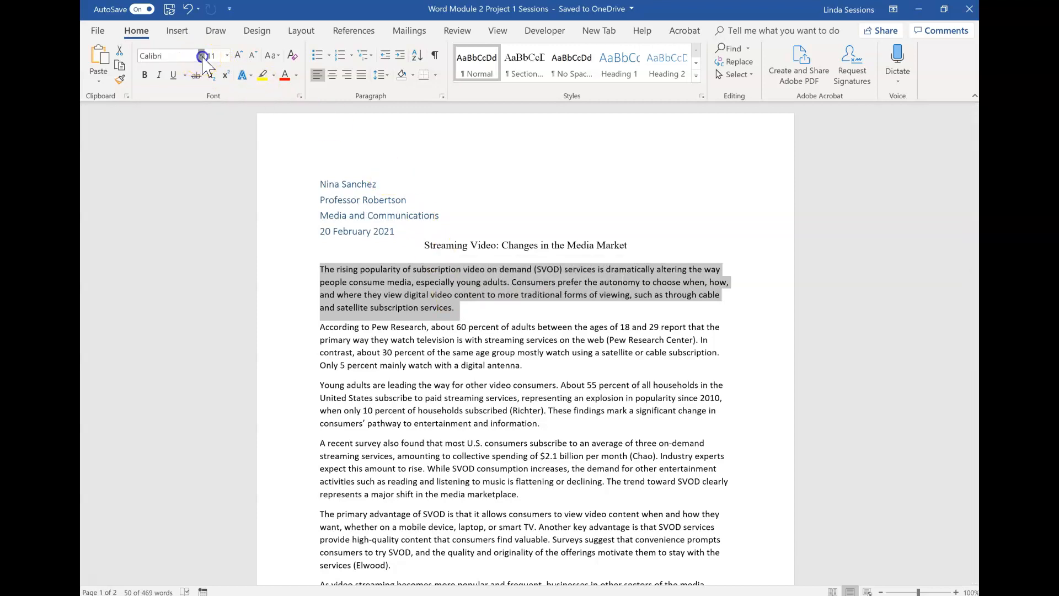
left_click(202, 56)
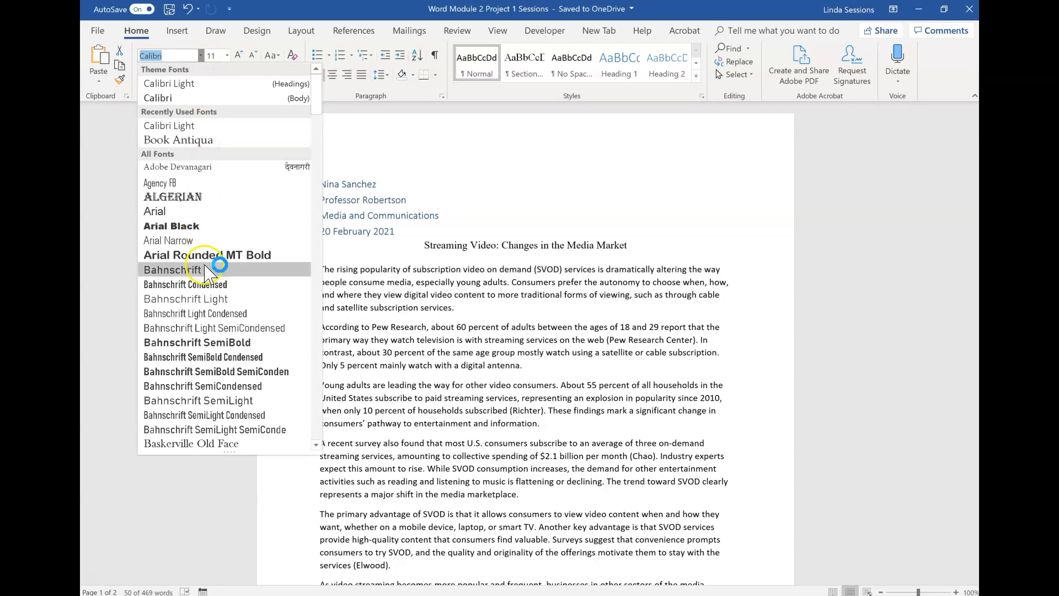
scroll(204, 367, "down", 10)
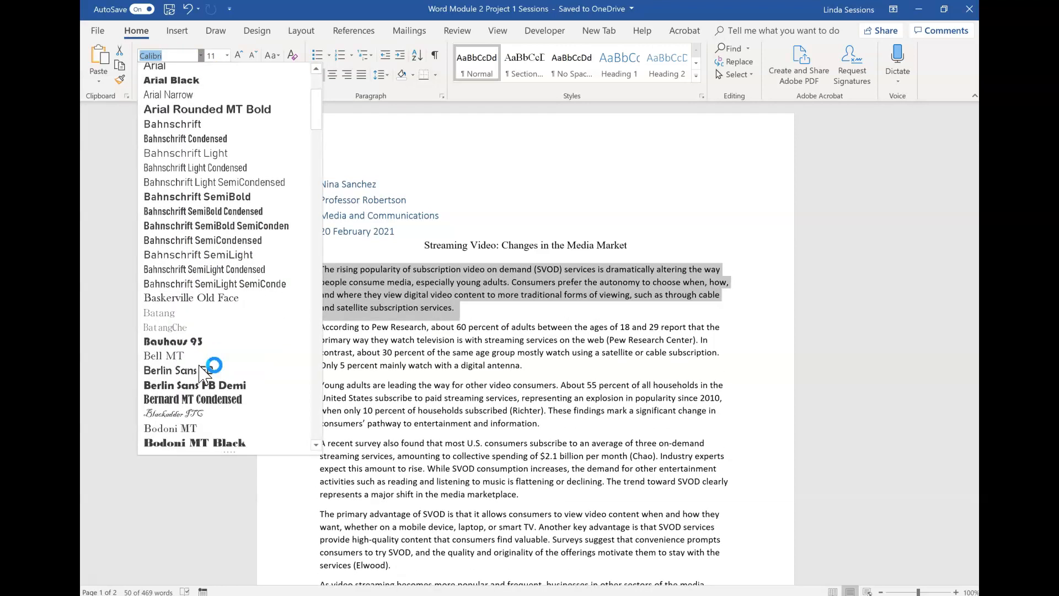
scroll(201, 368, "down", 20)
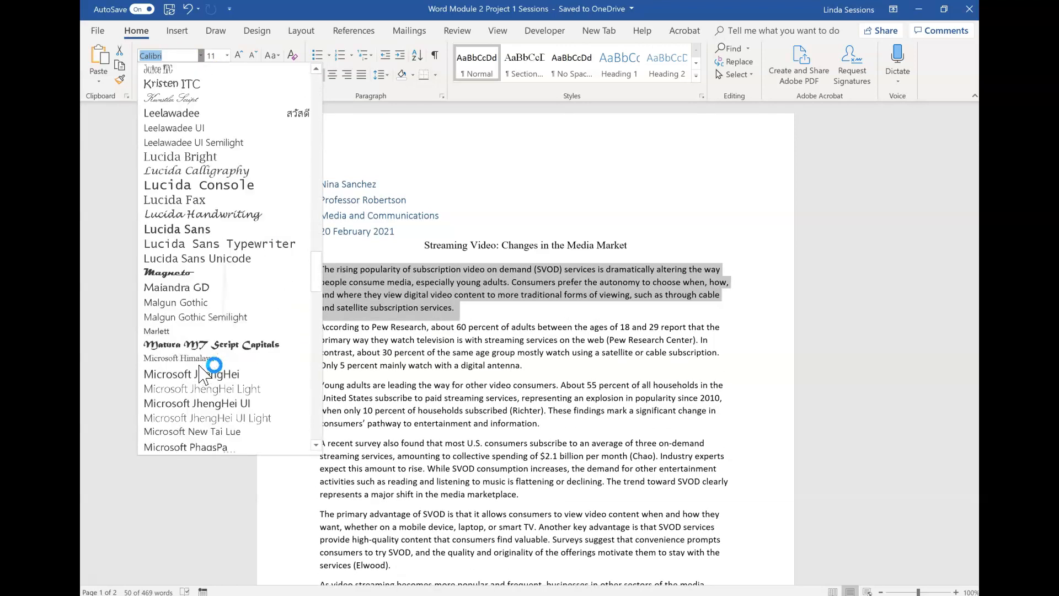
scroll(200, 367, "down", 15)
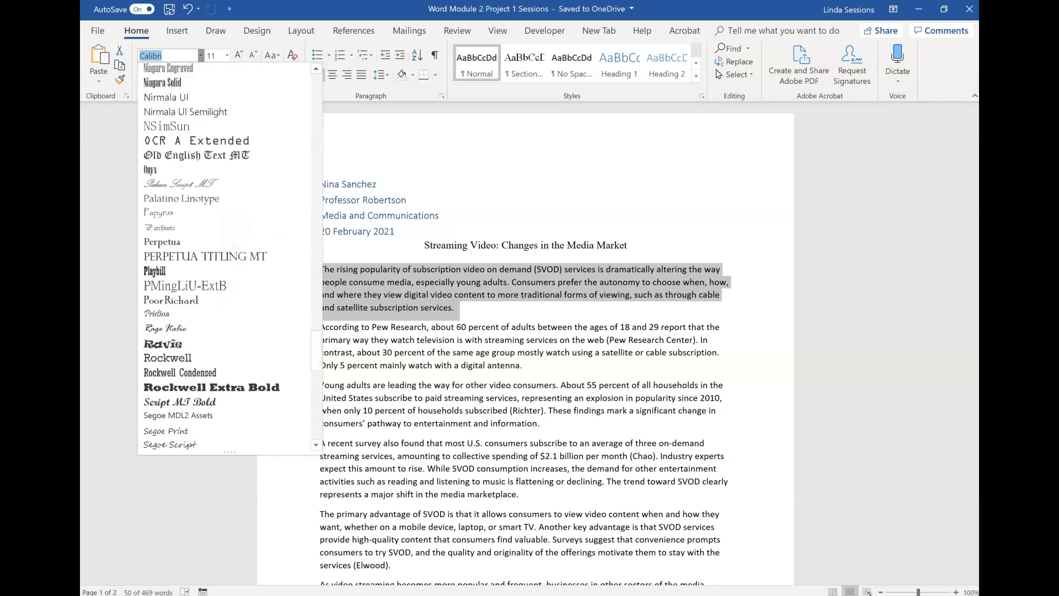
scroll(200, 367, "down", 10)
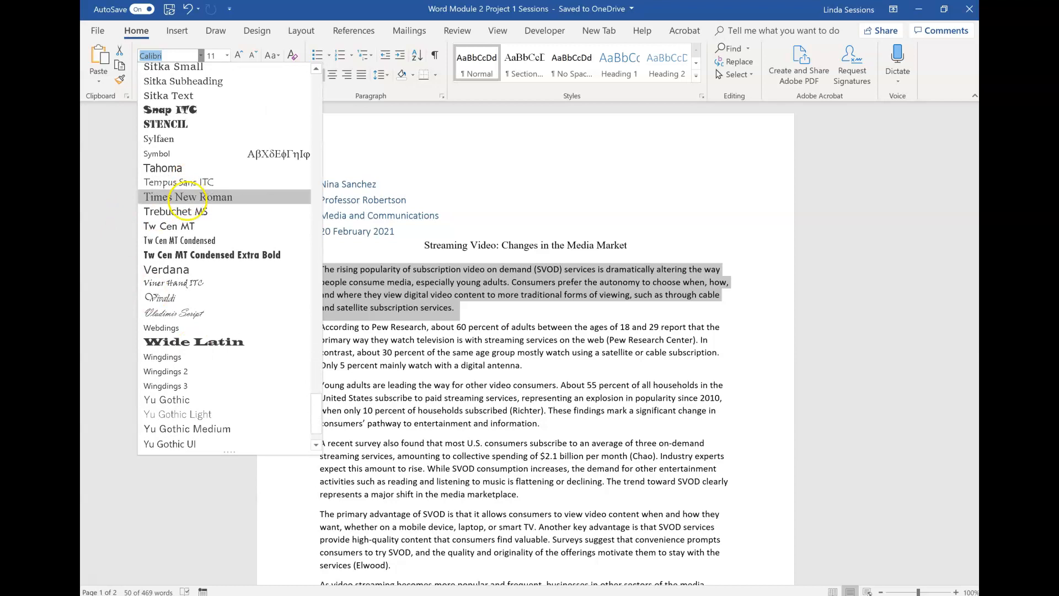
left_click(186, 198)
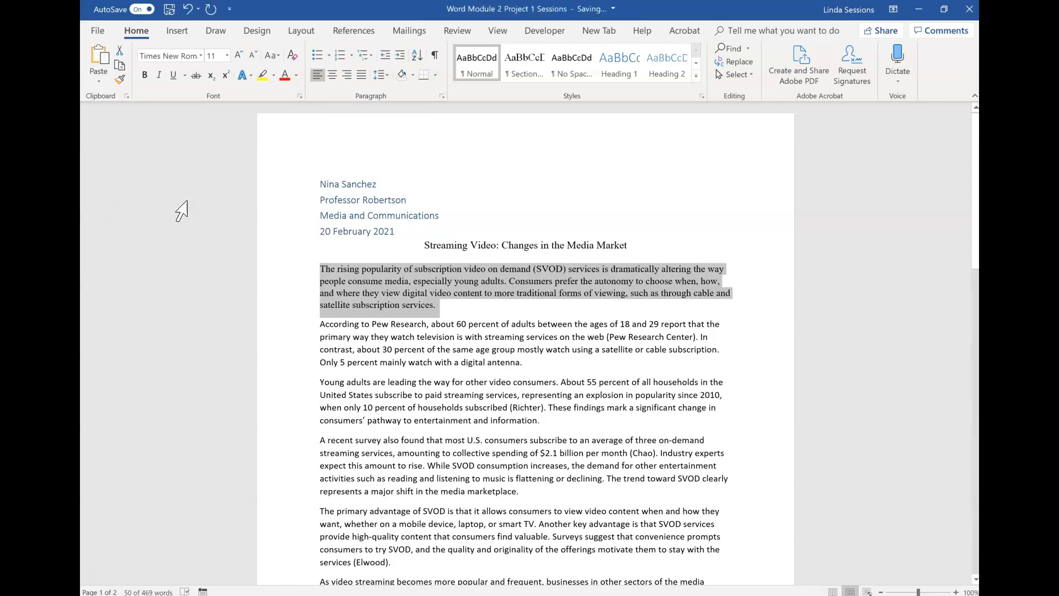
left_click(228, 56)
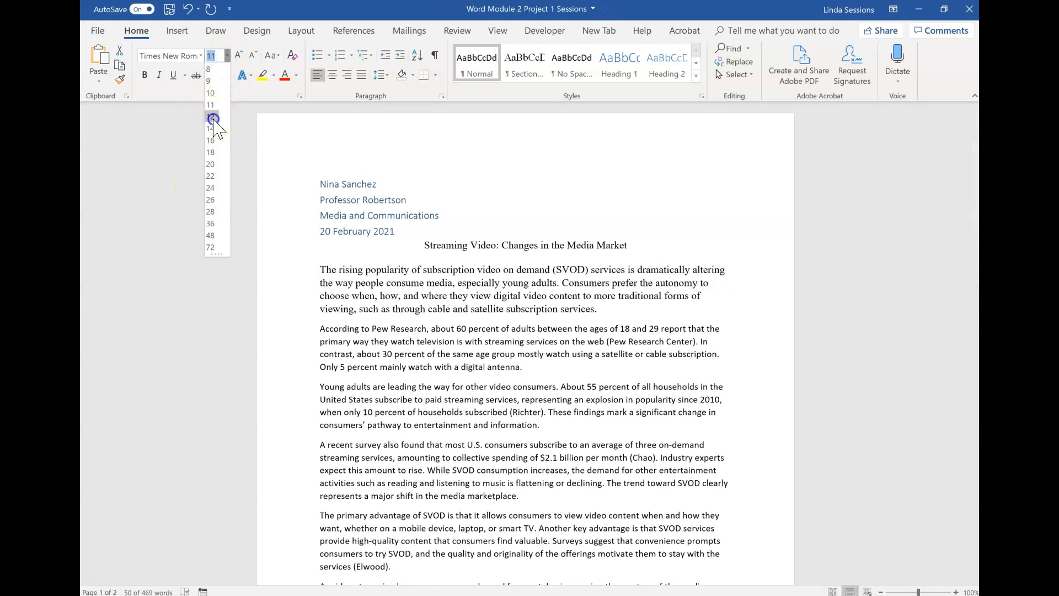
left_click(214, 118)
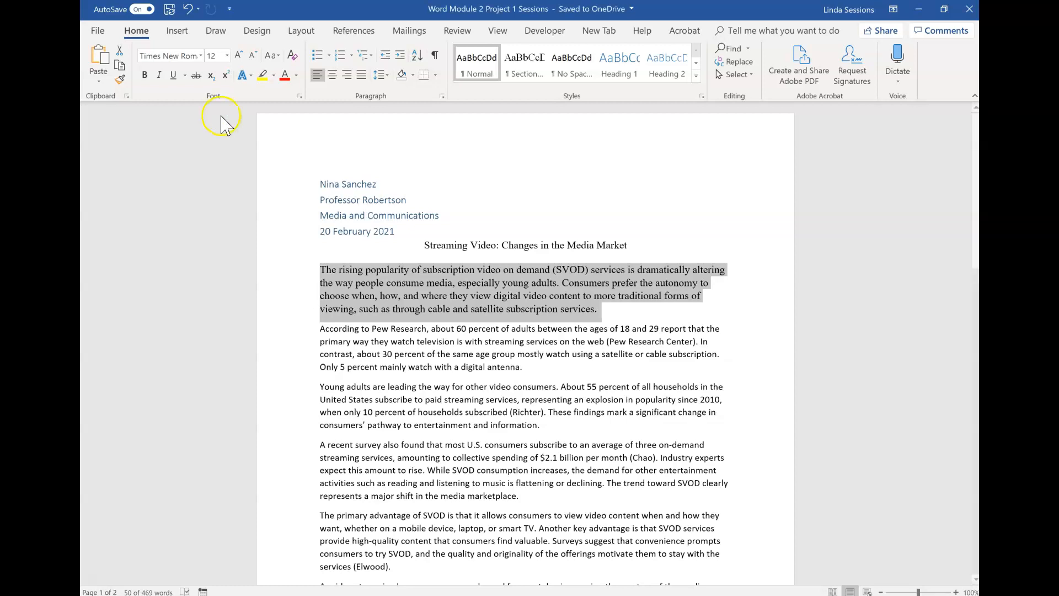
Step: Set the selected paragraph to double line spacing with 0 pt spacing after
left_click(442, 97)
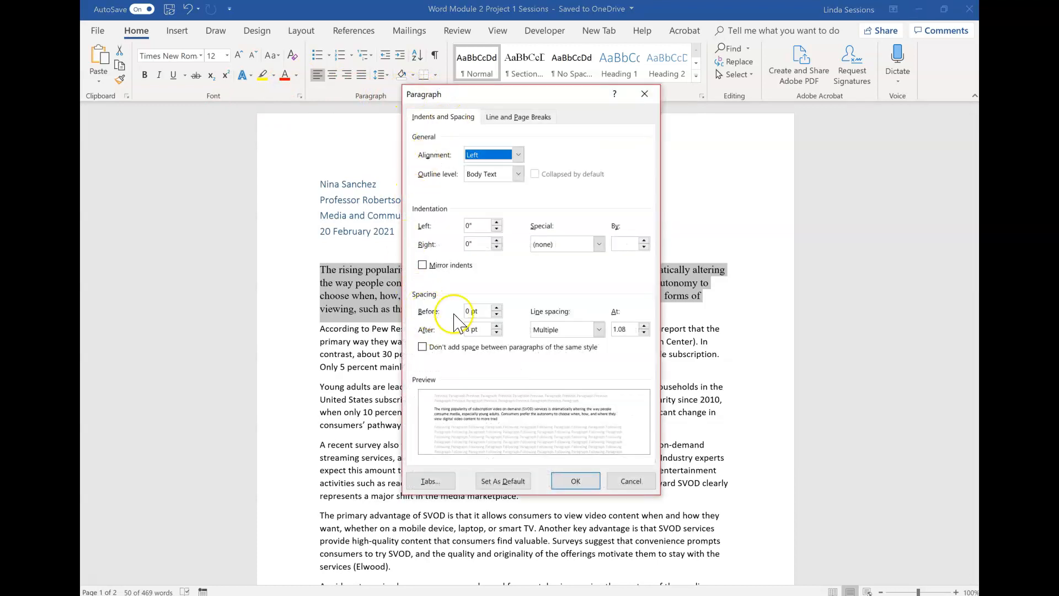
left_click(600, 330)
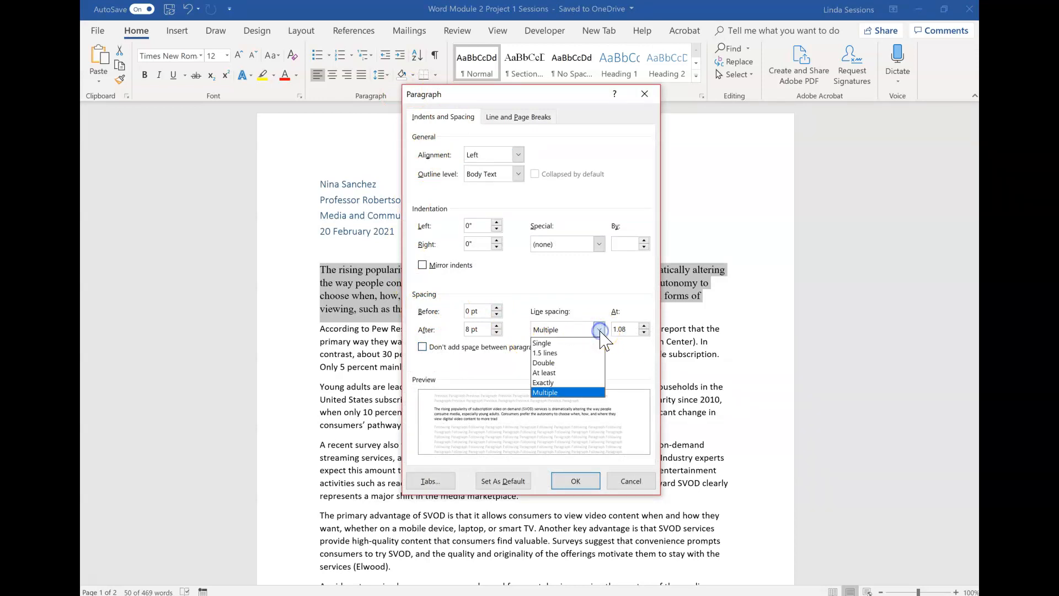
left_click(568, 363)
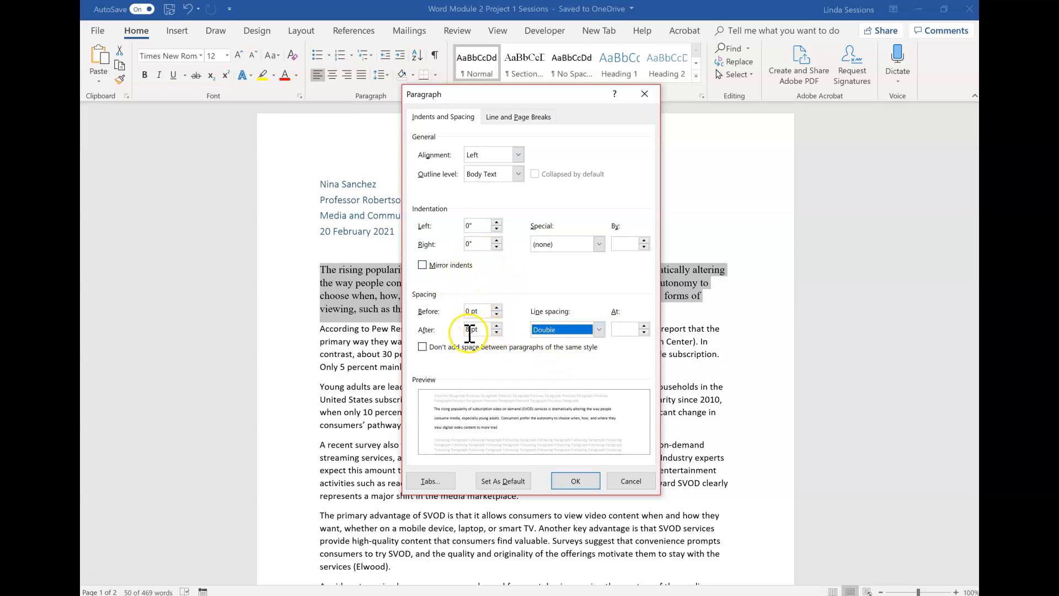
left_click(497, 333)
left_click(498, 332)
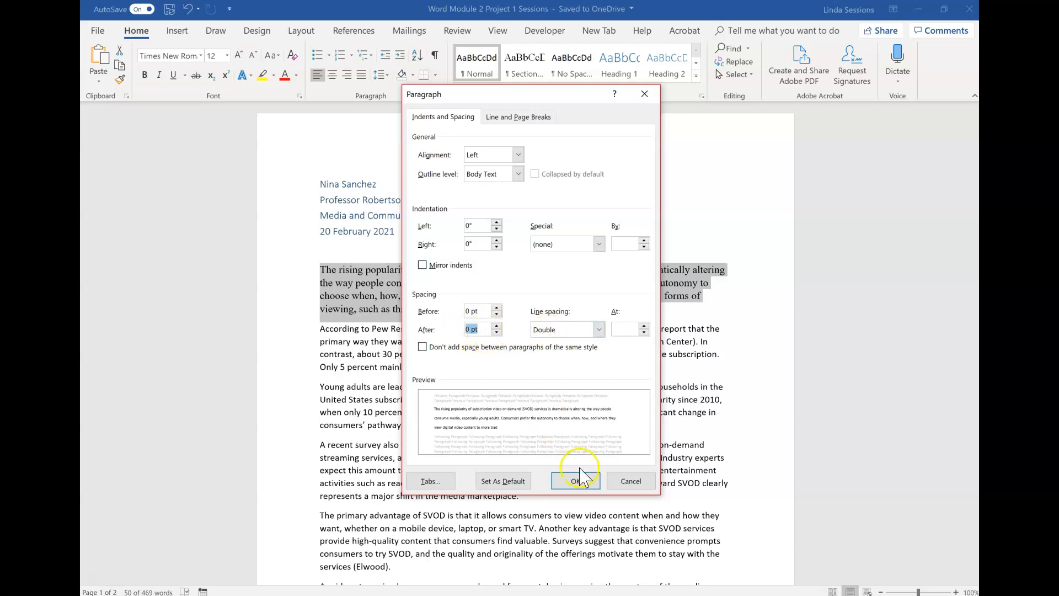
left_click(574, 483)
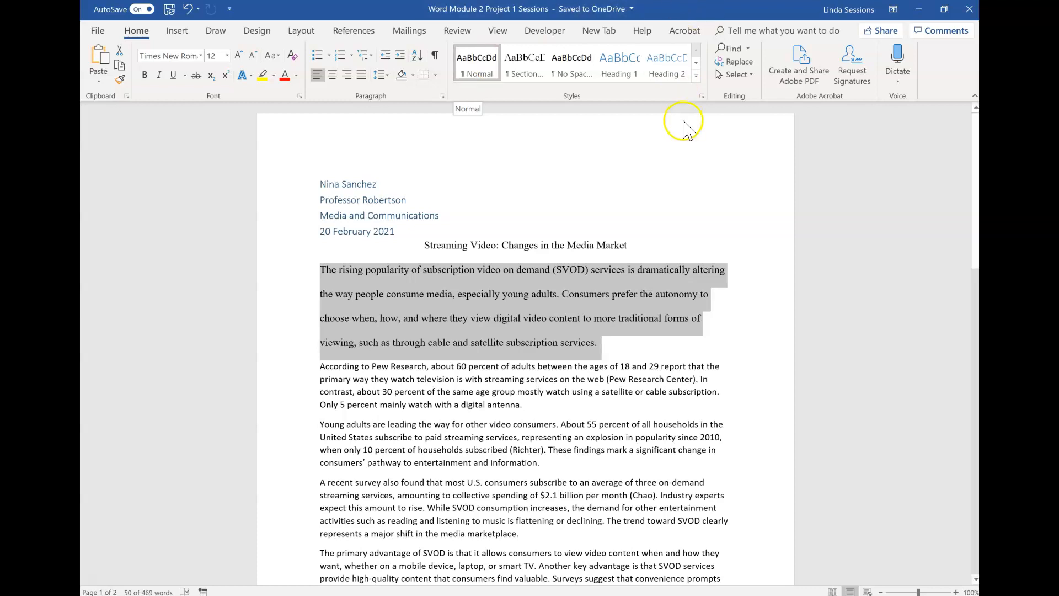
Step: Update the Normal style to match the selected paragraph's formatting and close the Styles pane
left_click(702, 97)
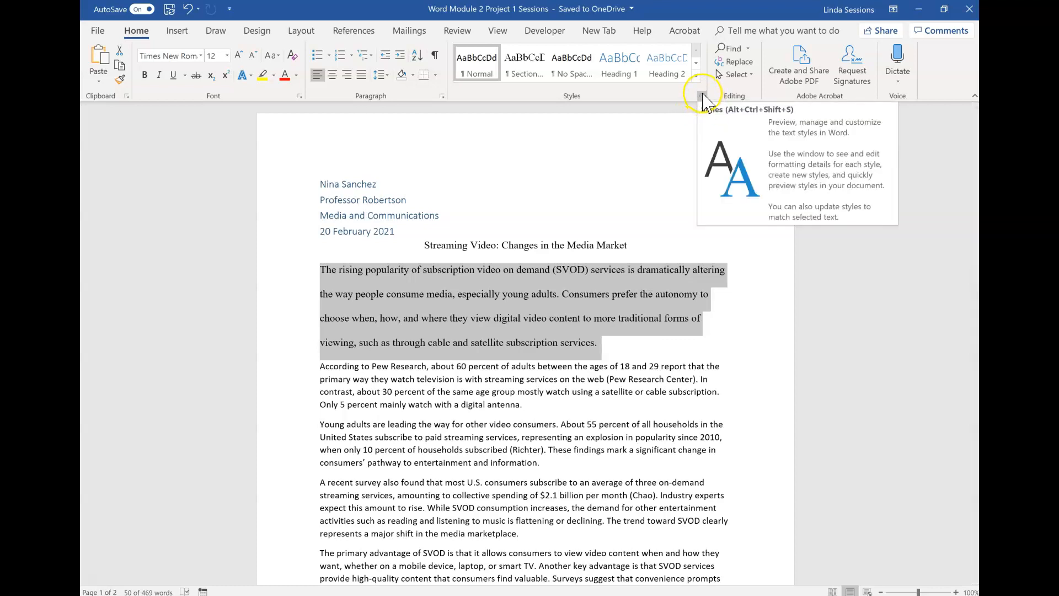
left_click(703, 95)
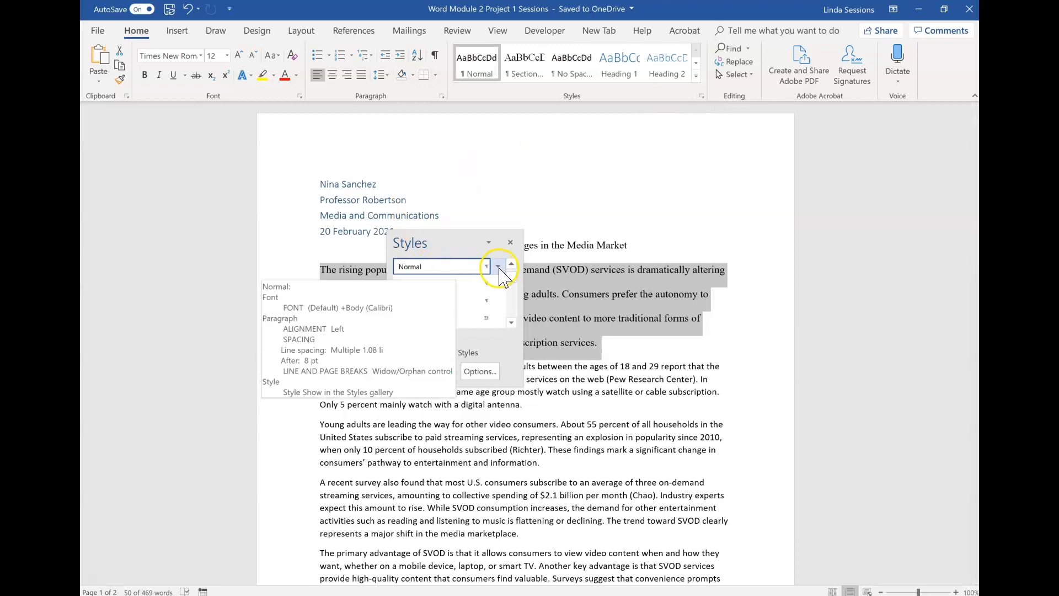
left_click(498, 267)
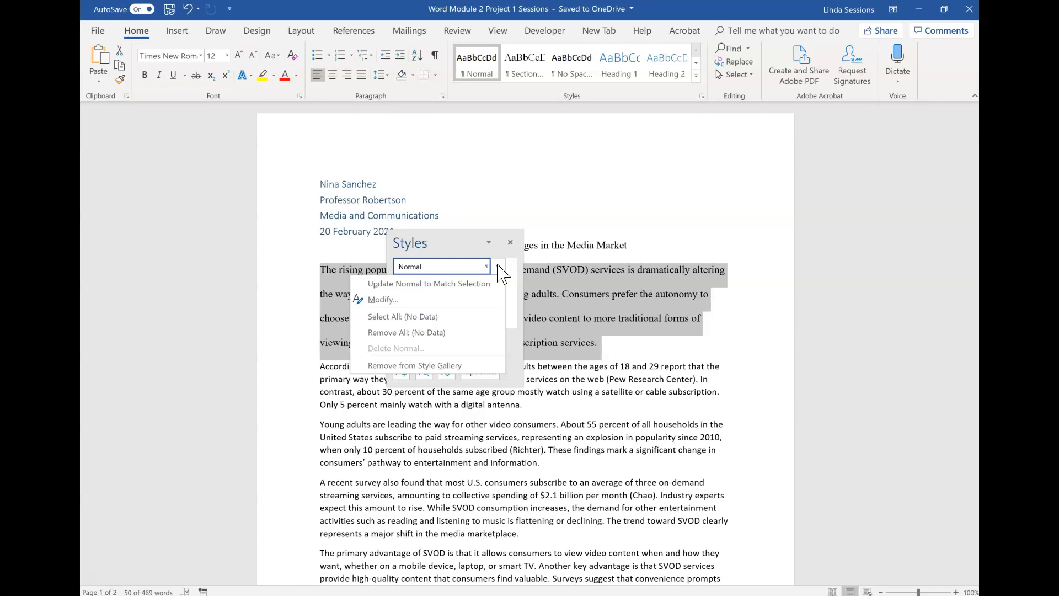
left_click(475, 284)
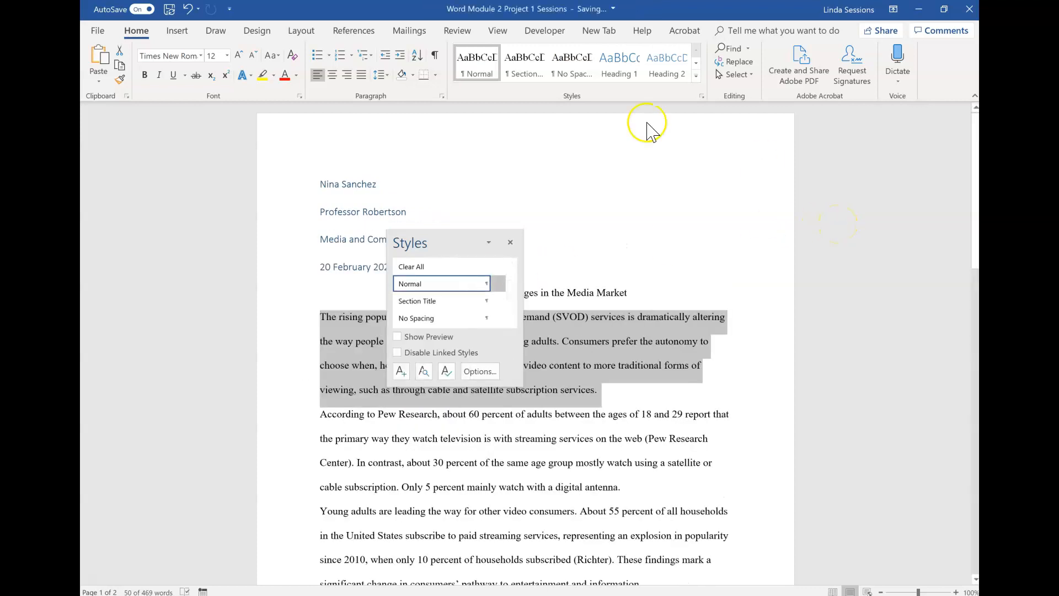
left_click(510, 243)
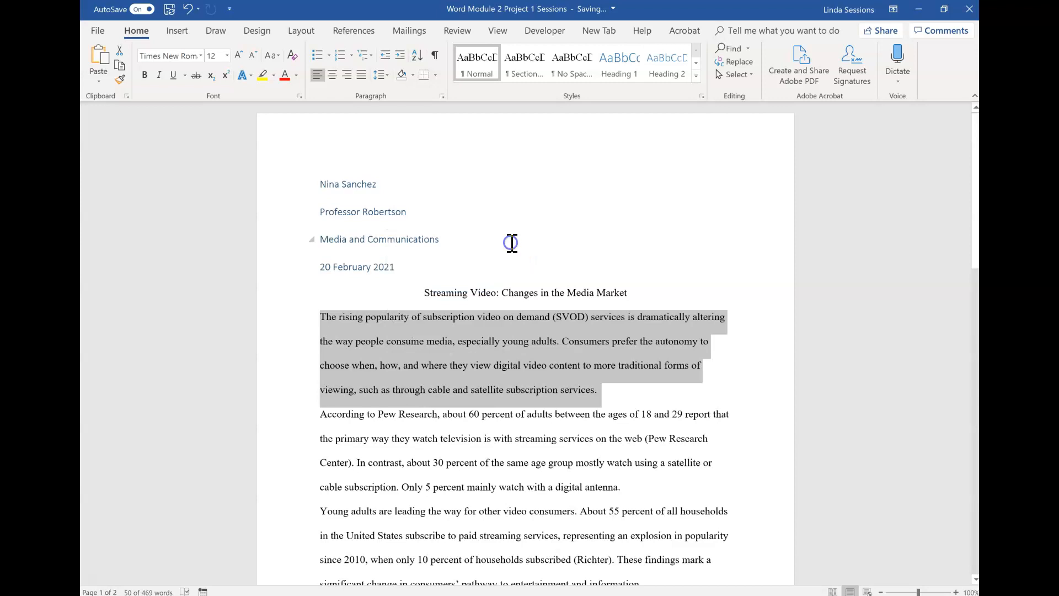
scroll(512, 243, "down", 15)
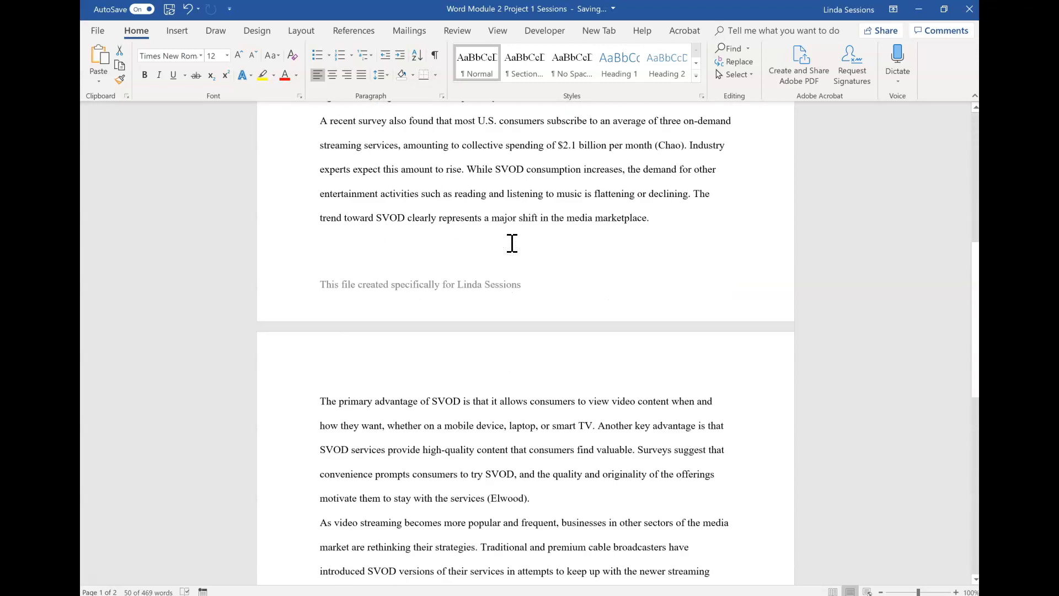
Step: Save the document
scroll(512, 243, "down", 3)
scroll(512, 243, "up", 18)
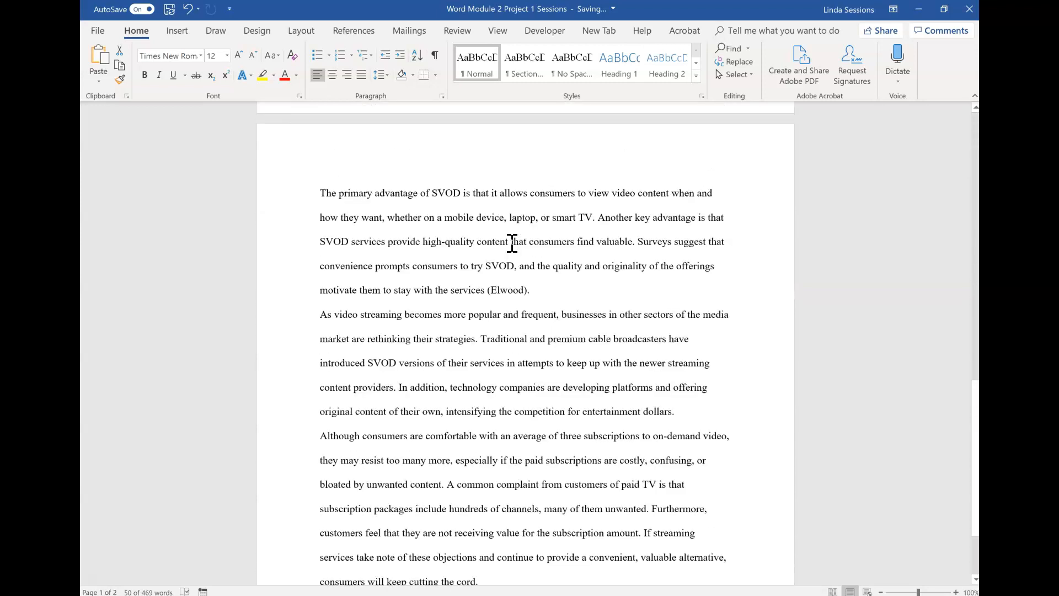
triple_click(512, 243)
scroll(512, 243, "up", 2)
scroll(512, 243, "down", 1)
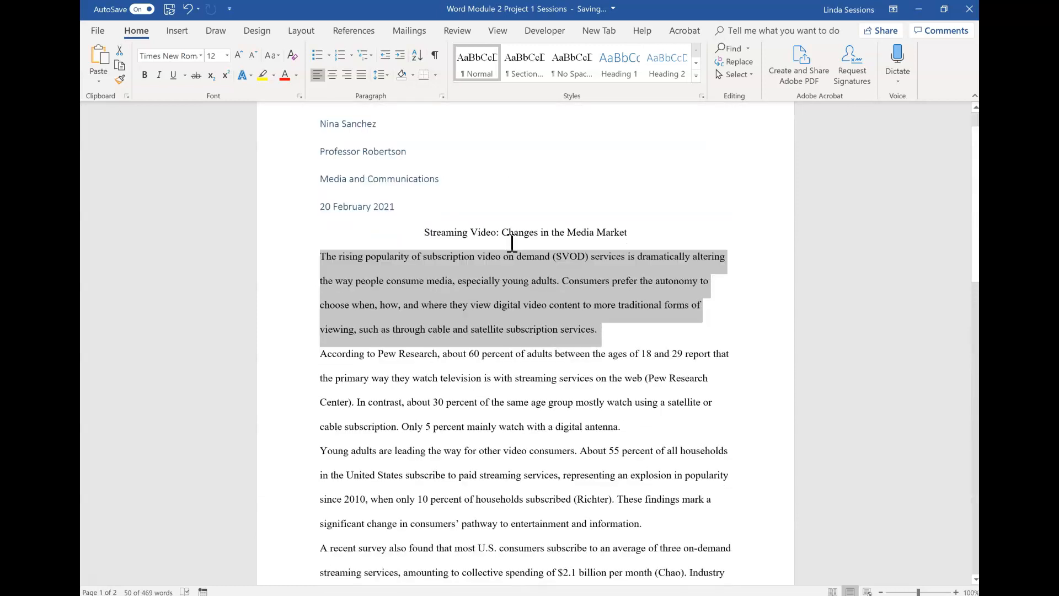
left_click(170, 12)
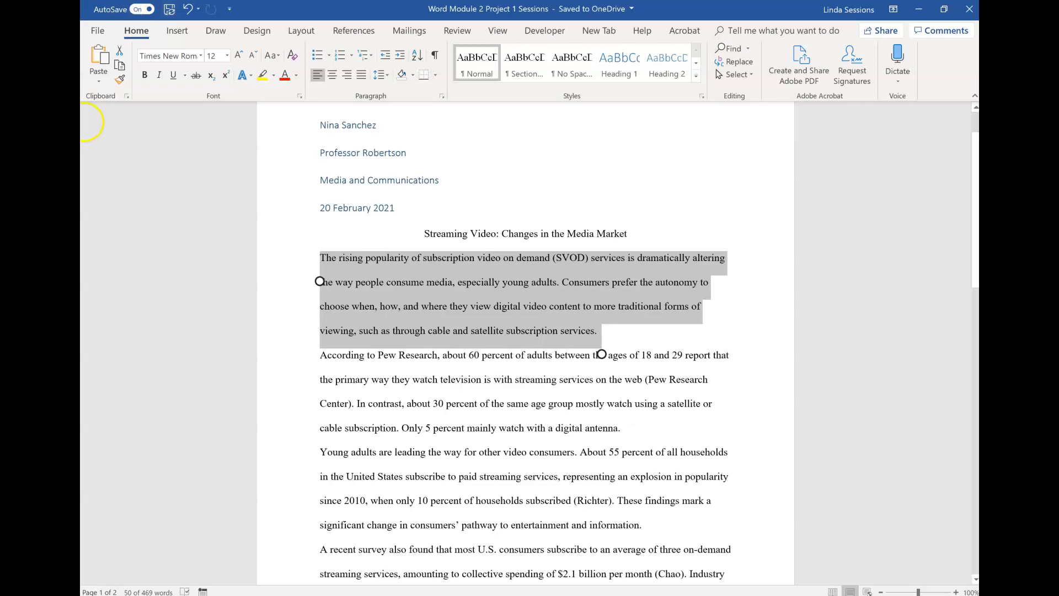
left_click(465, 380)
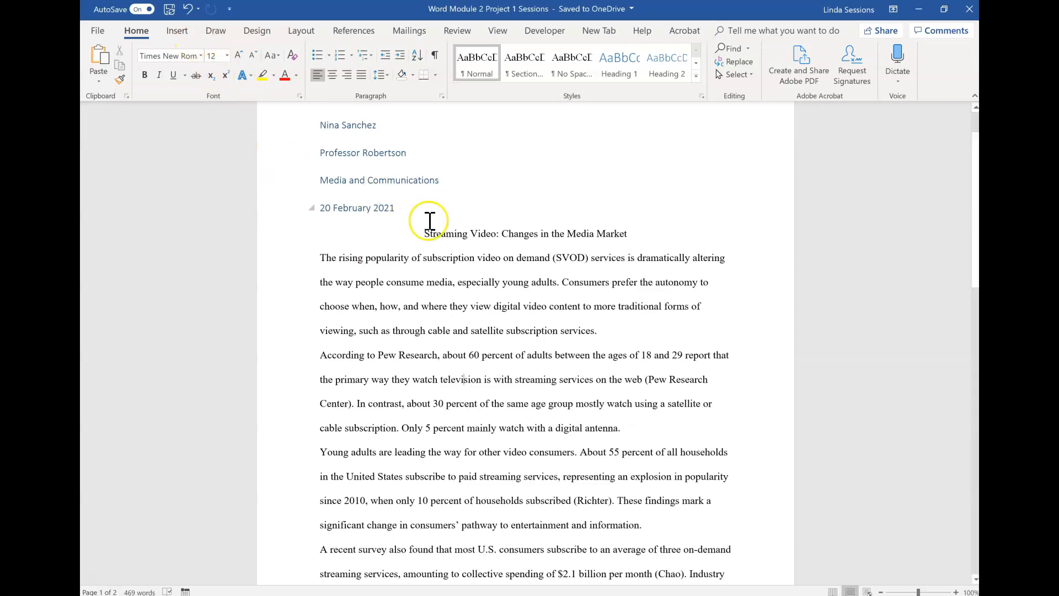
scroll(449, 254, "up", 3)
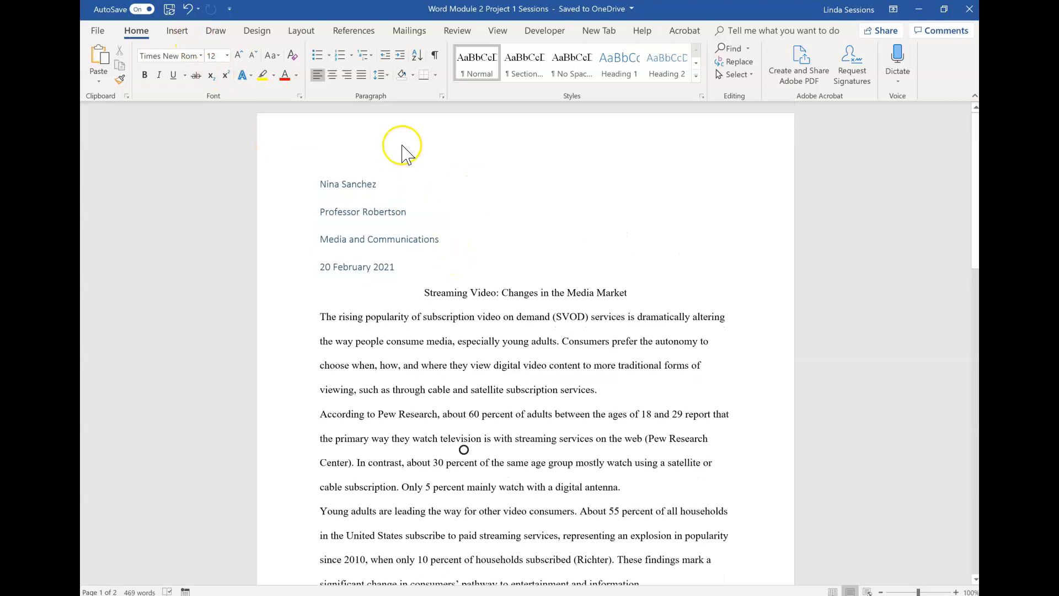
Step: Insert a Blank header at the top of the page
left_click(176, 33)
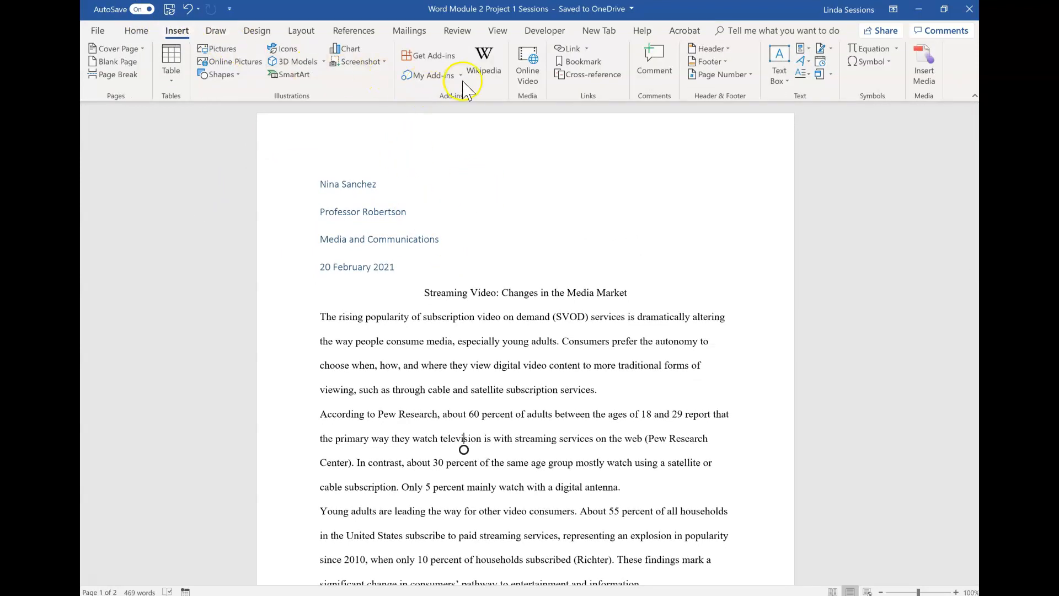
left_click(728, 49)
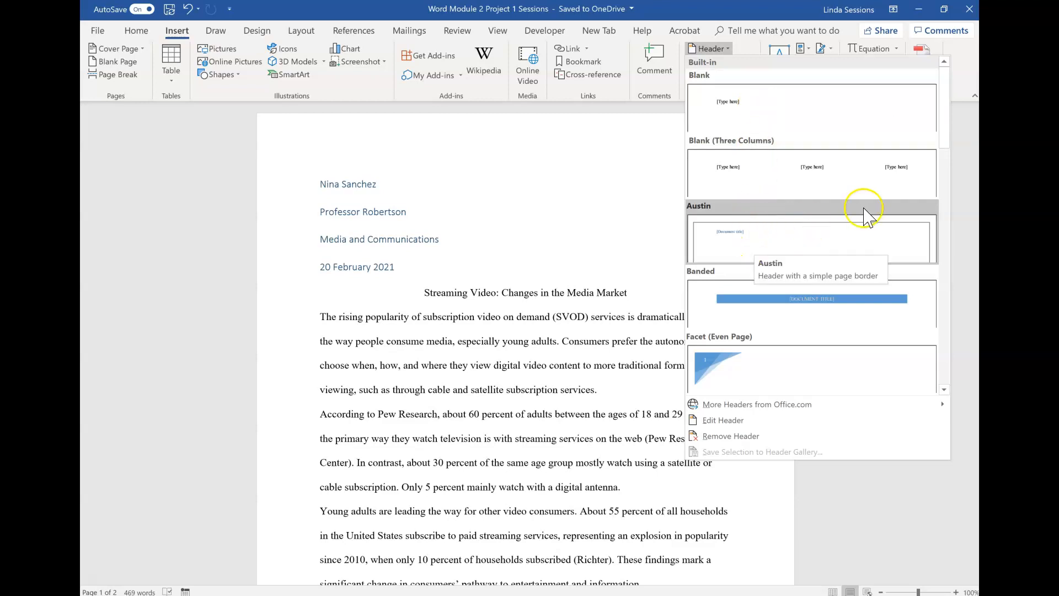
left_click_drag(946, 116, 947, 394)
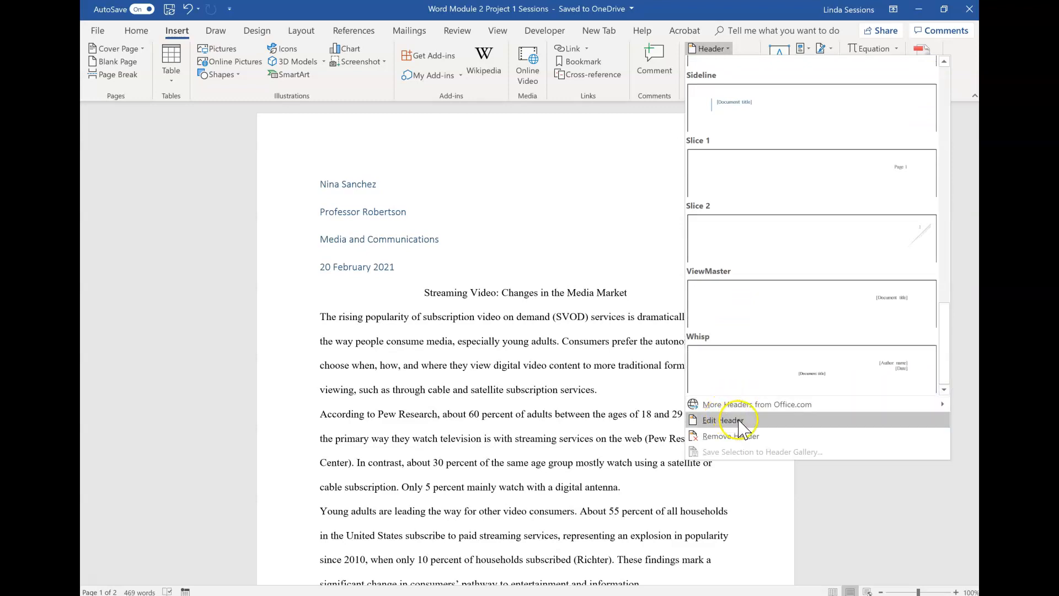
left_click_drag(943, 326, 954, 75)
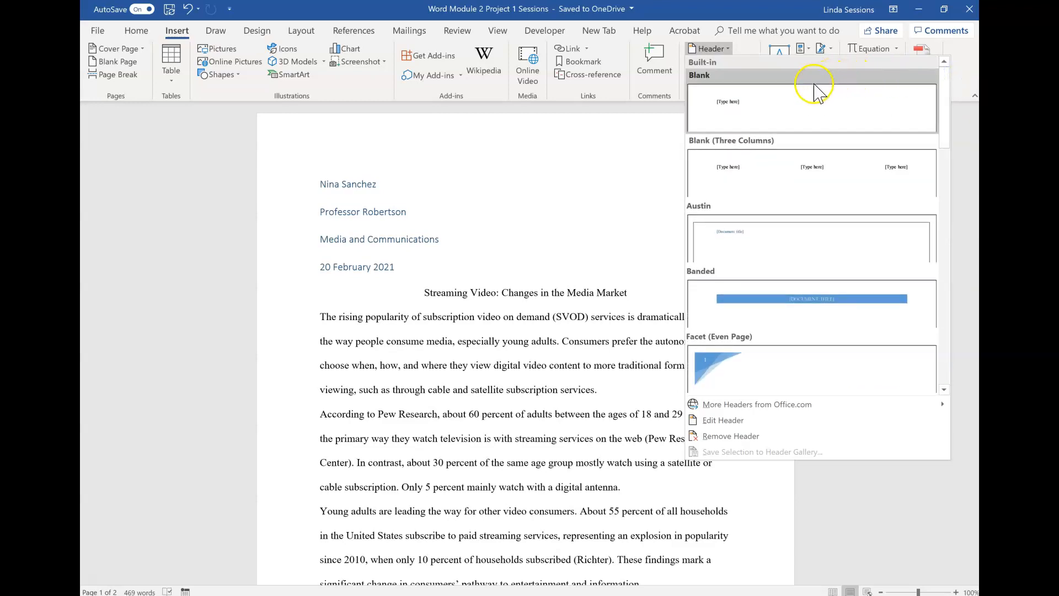
left_click(794, 108)
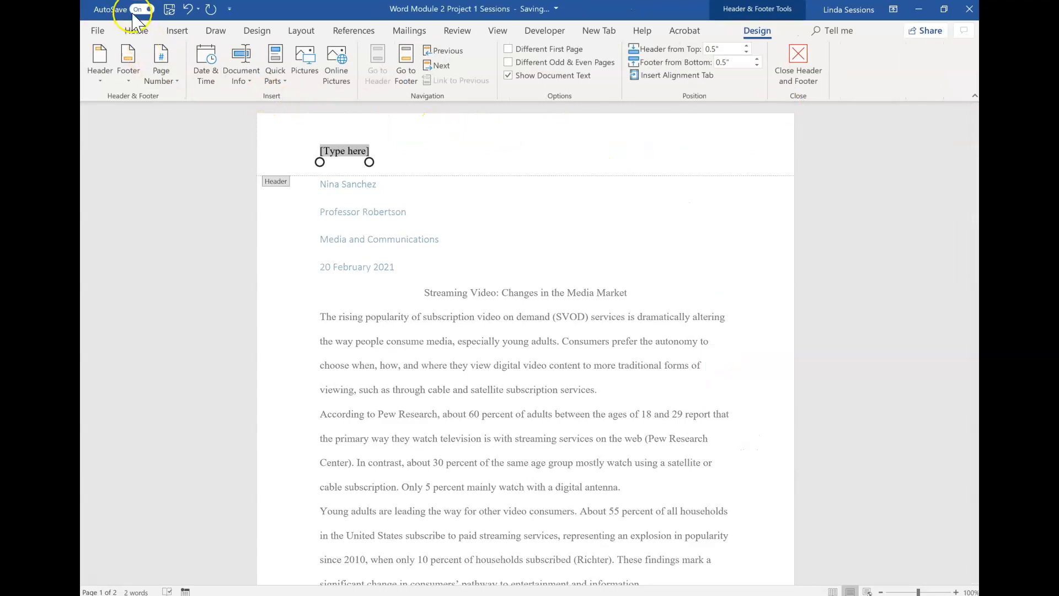
Step: Right-align the header placeholder and replace it with the author's last name
left_click(136, 30)
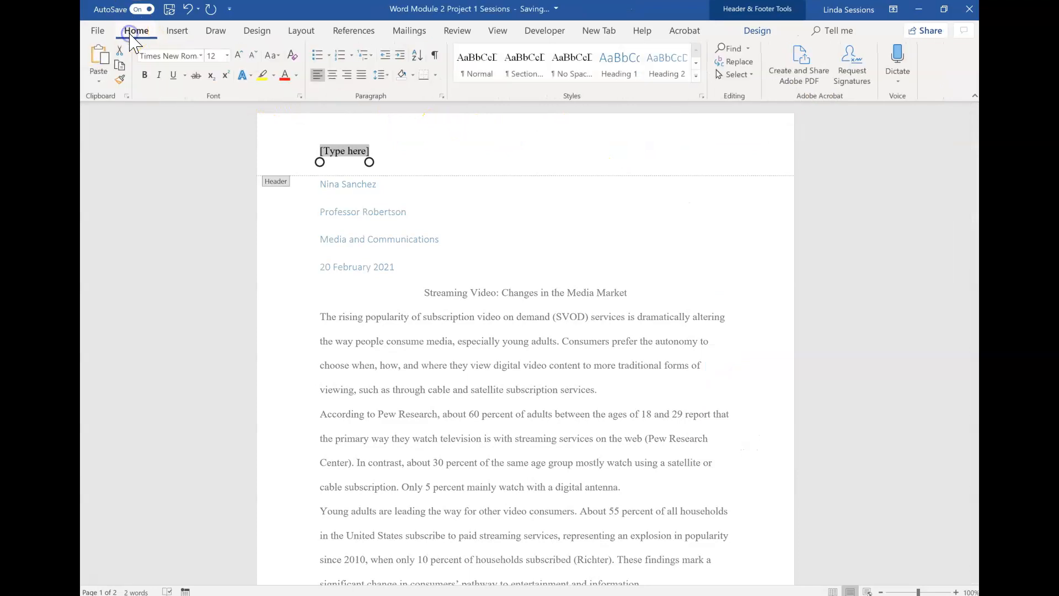
left_click(347, 76)
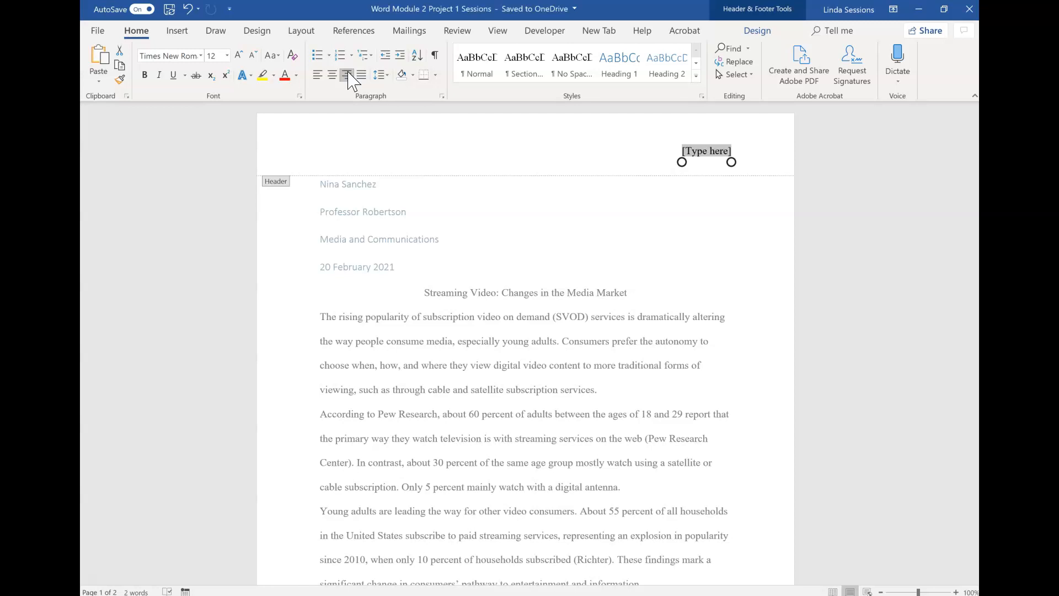
type("San")
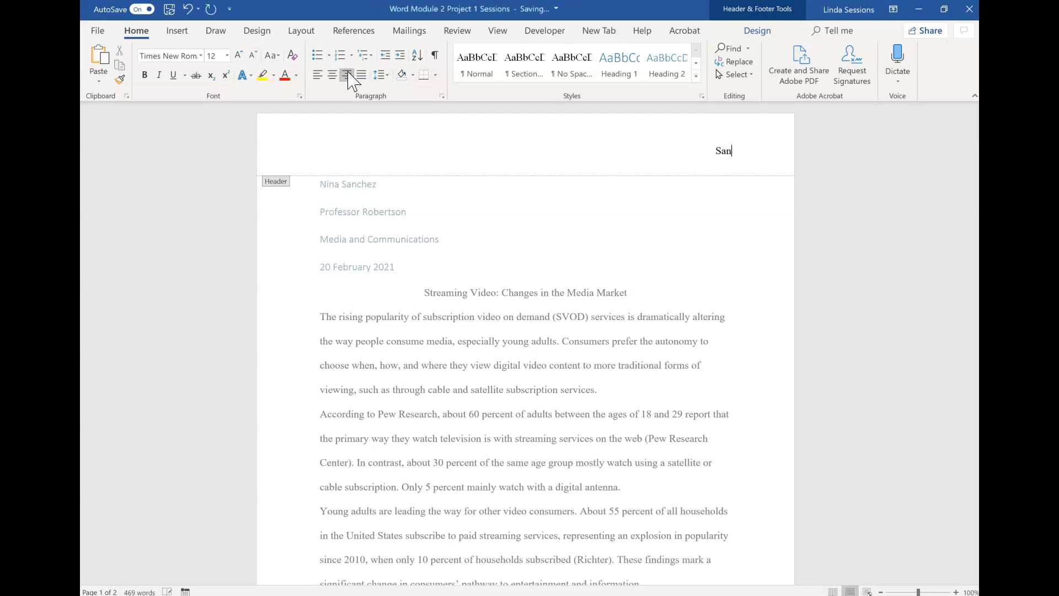
type("chez")
Step: Add a Plain Number page number at the current position after the name, then close the header and footer
left_click(756, 34)
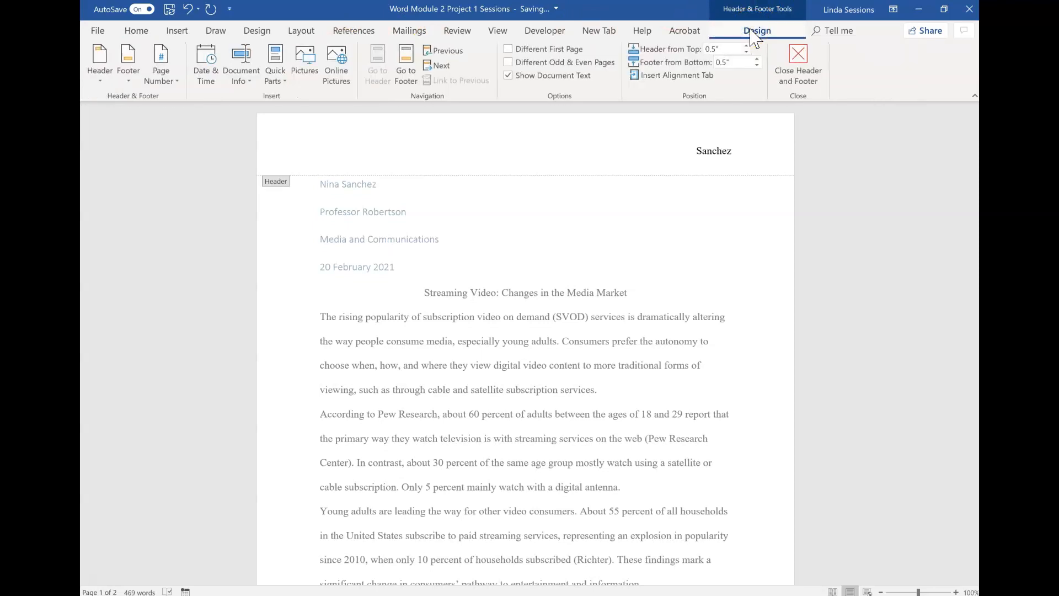
left_click(170, 83)
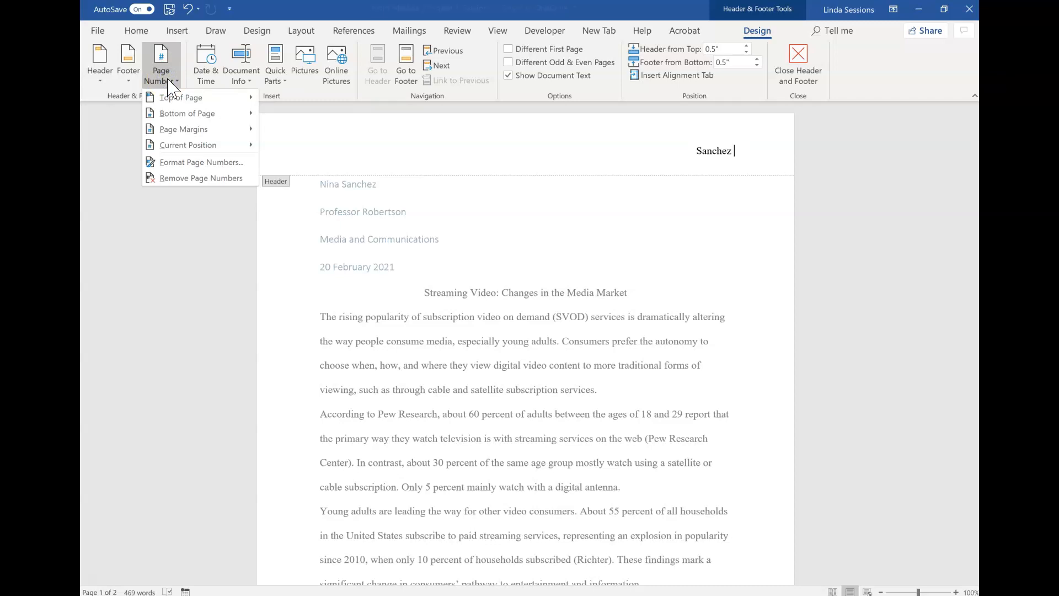
left_click(178, 128)
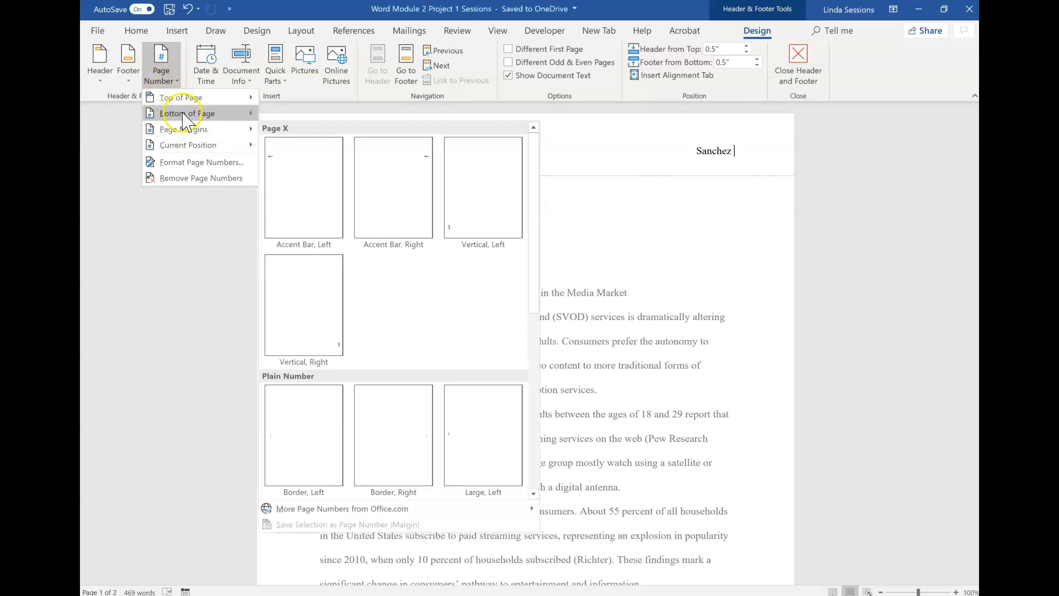
mouse_move(186, 102)
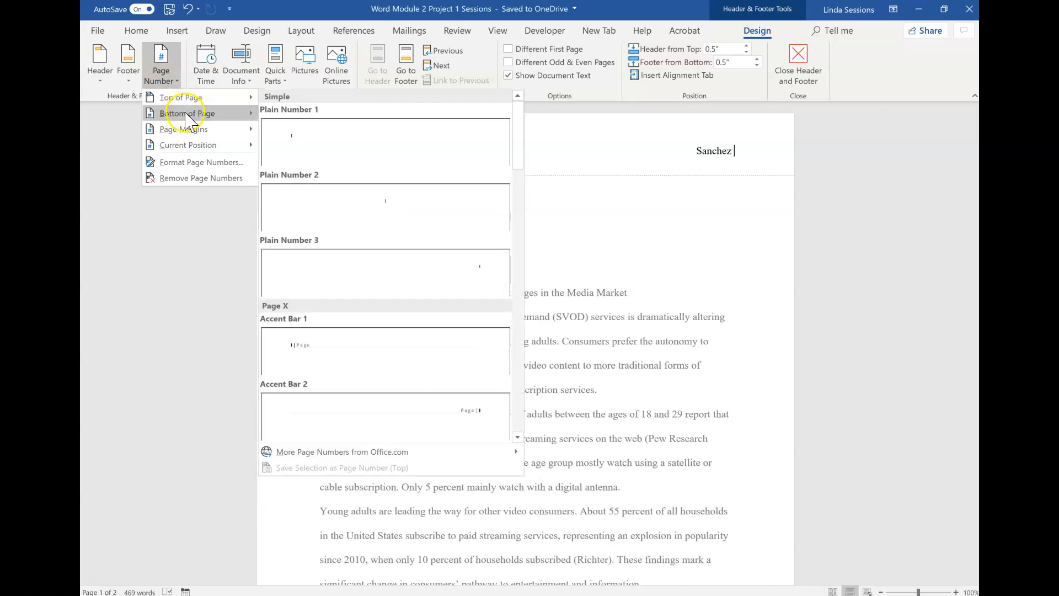
left_click(188, 145)
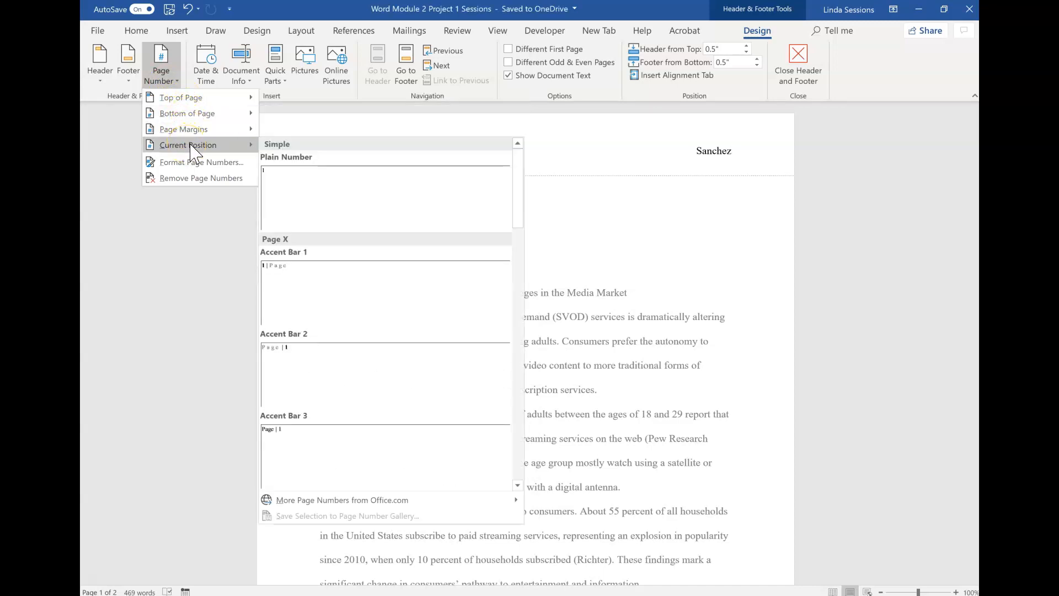
left_click(290, 184)
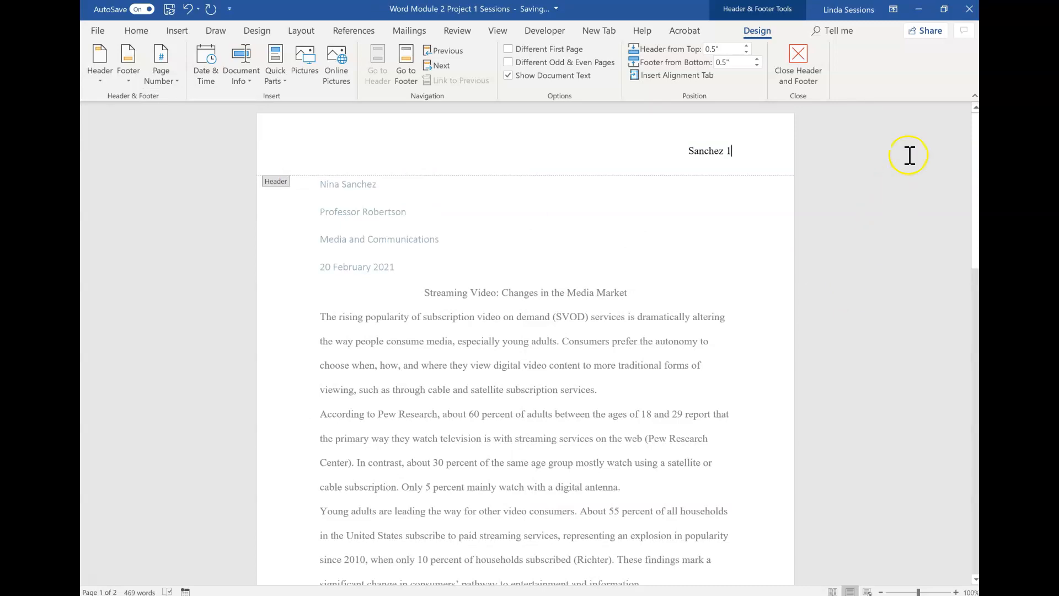
left_click(800, 61)
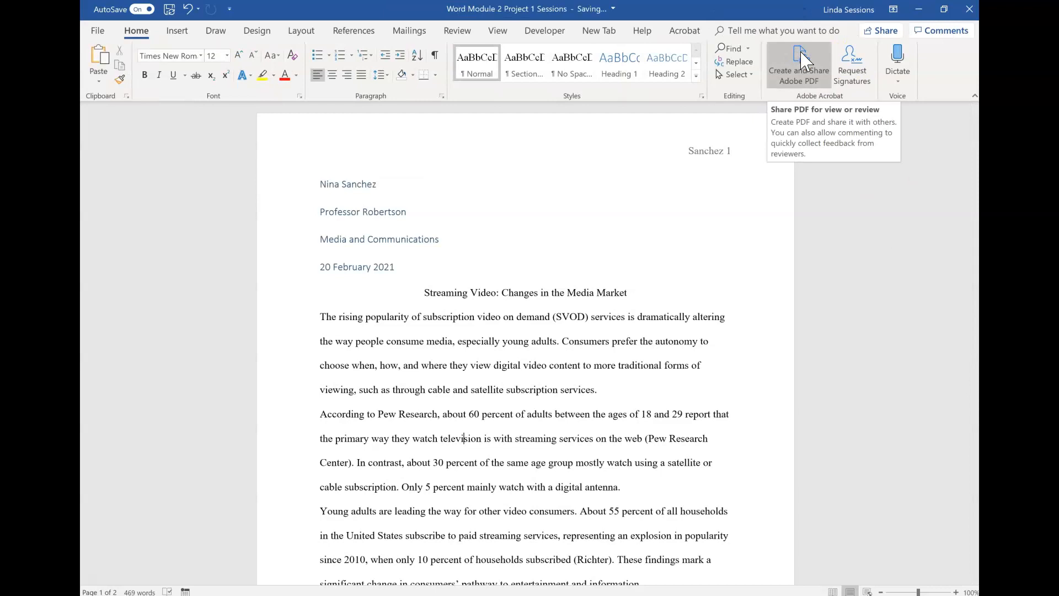
Step: Give the first body paragraph a first-line indent of 0.5"
scroll(806, 60, "down", 10)
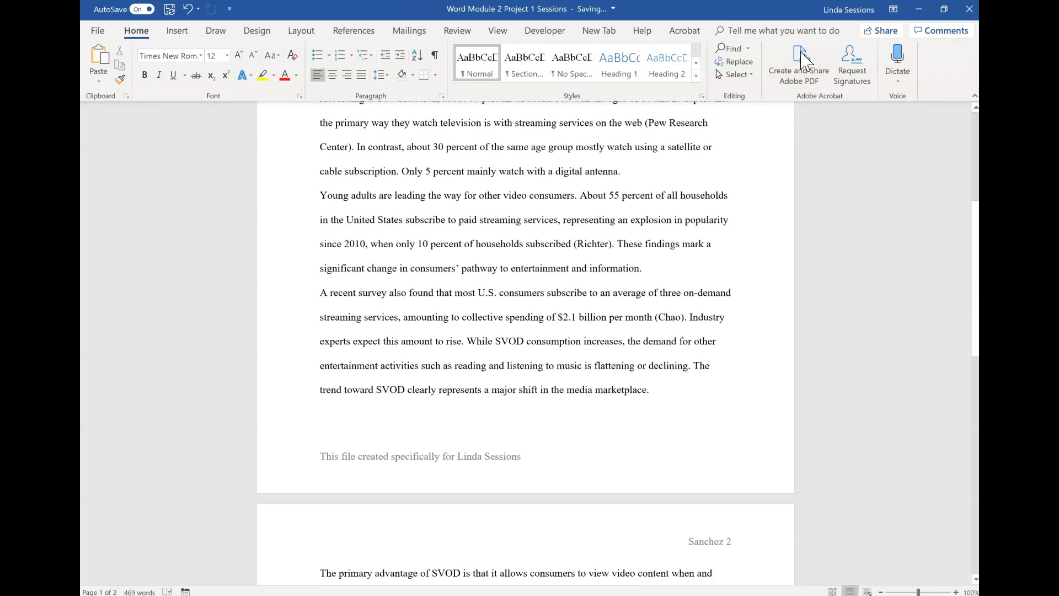
scroll(805, 61, "up", 10)
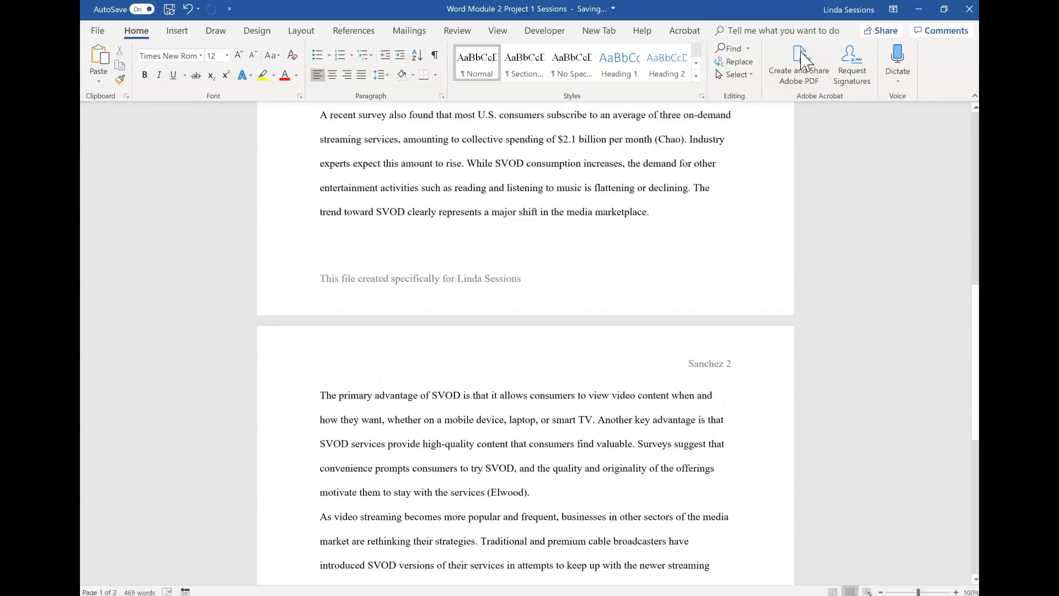
scroll(464, 439, "down", 1)
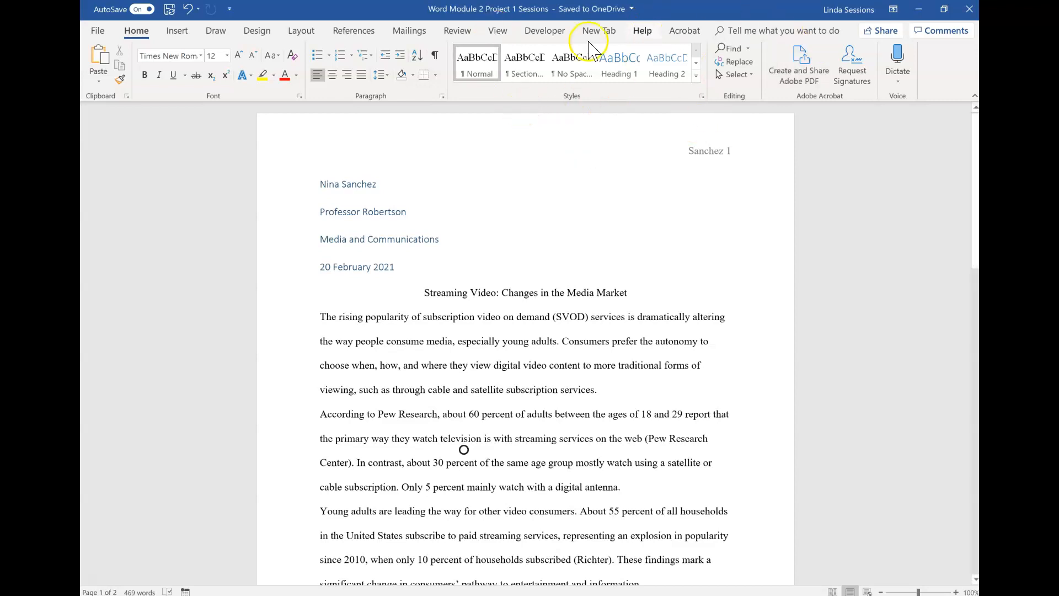
left_click(320, 317)
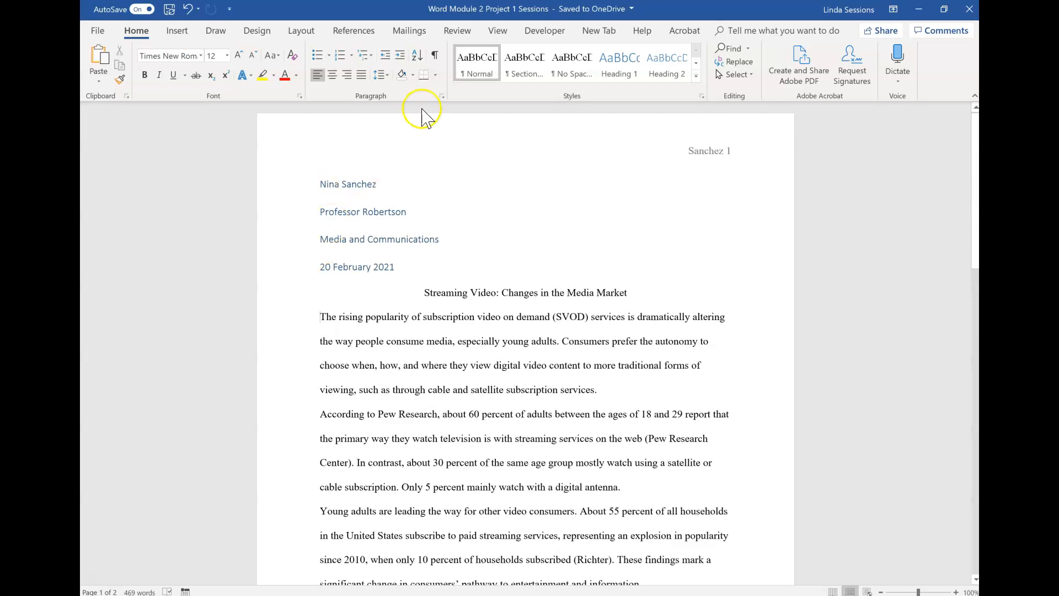
left_click(441, 97)
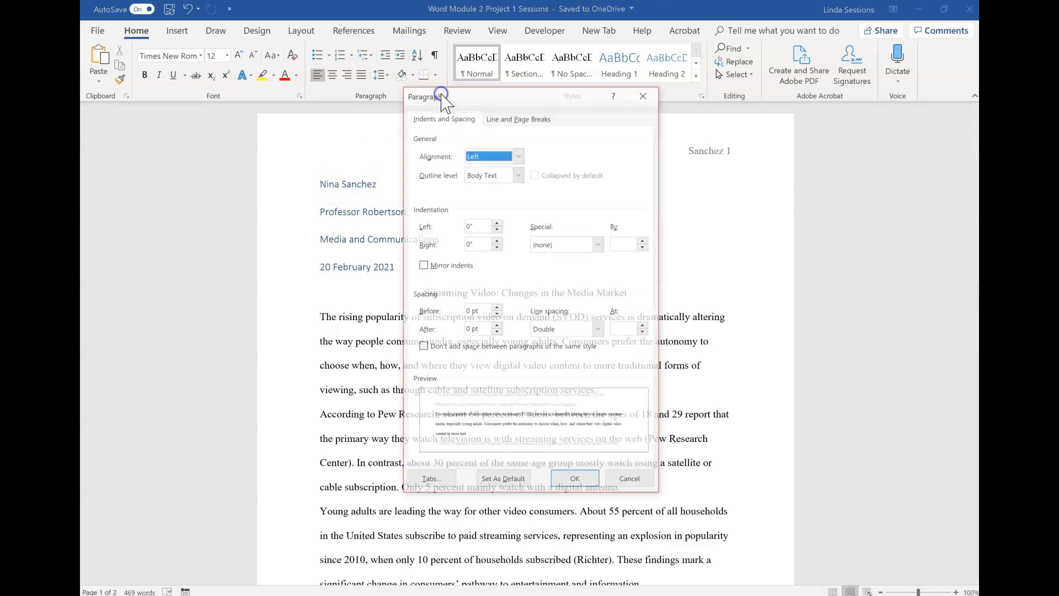
left_click(600, 243)
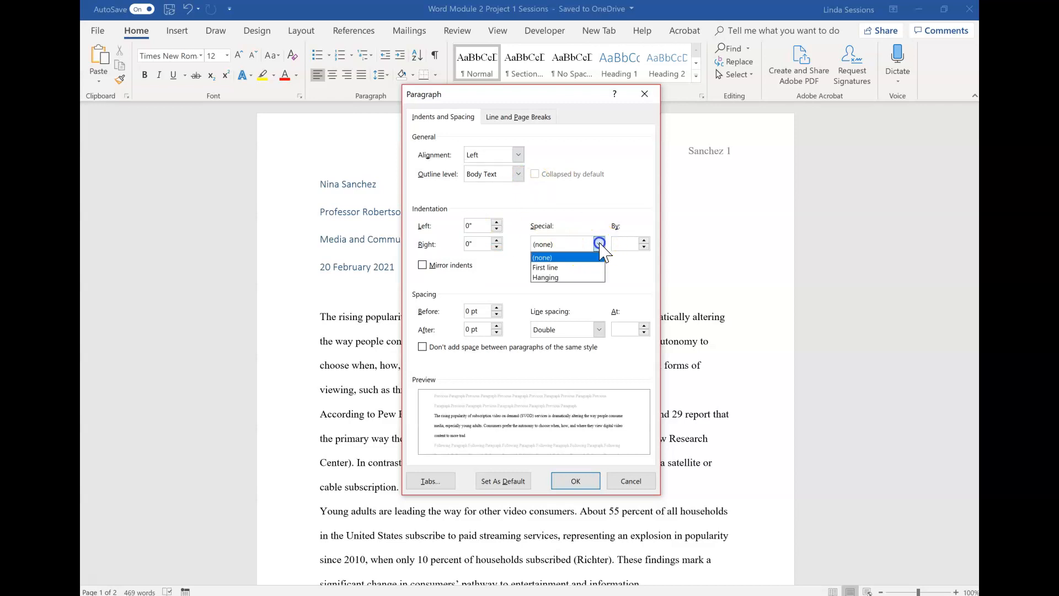
left_click(577, 267)
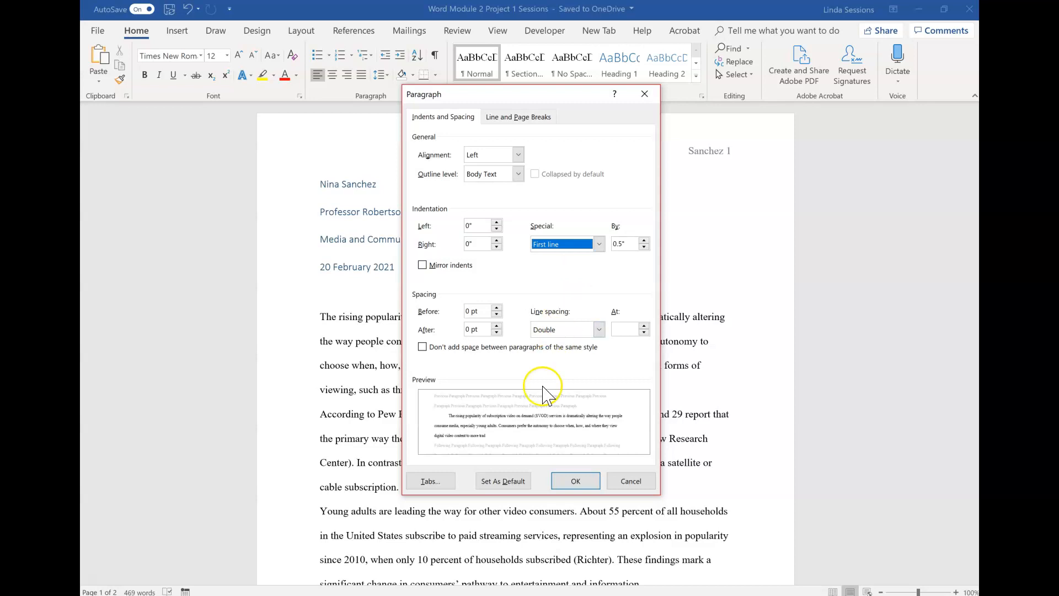
left_click(571, 482)
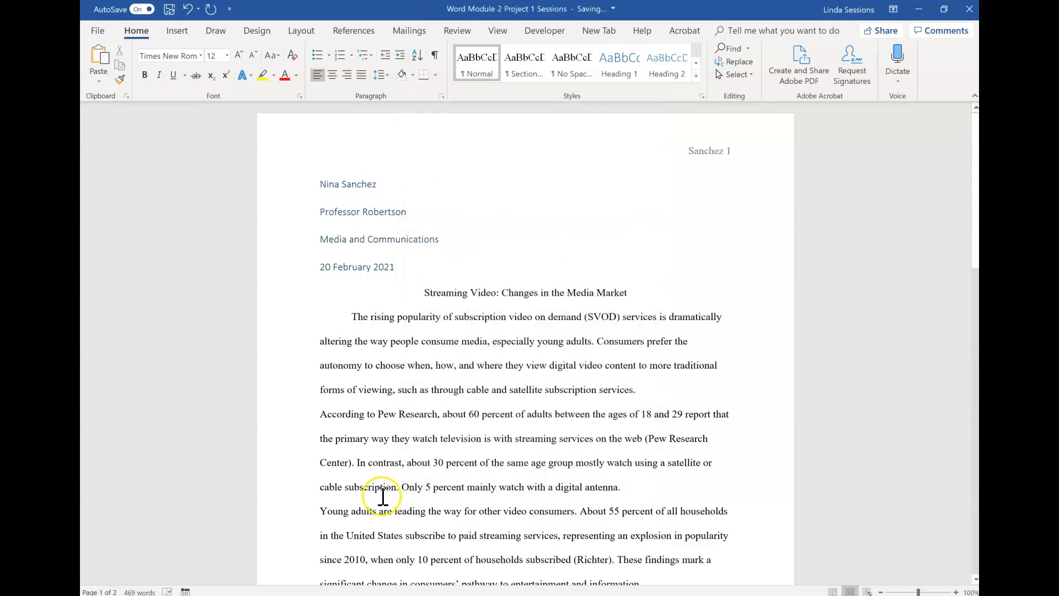
Step: Give the second body paragraph a first-line indent of 0.5"
left_click(323, 415)
left_click(442, 98)
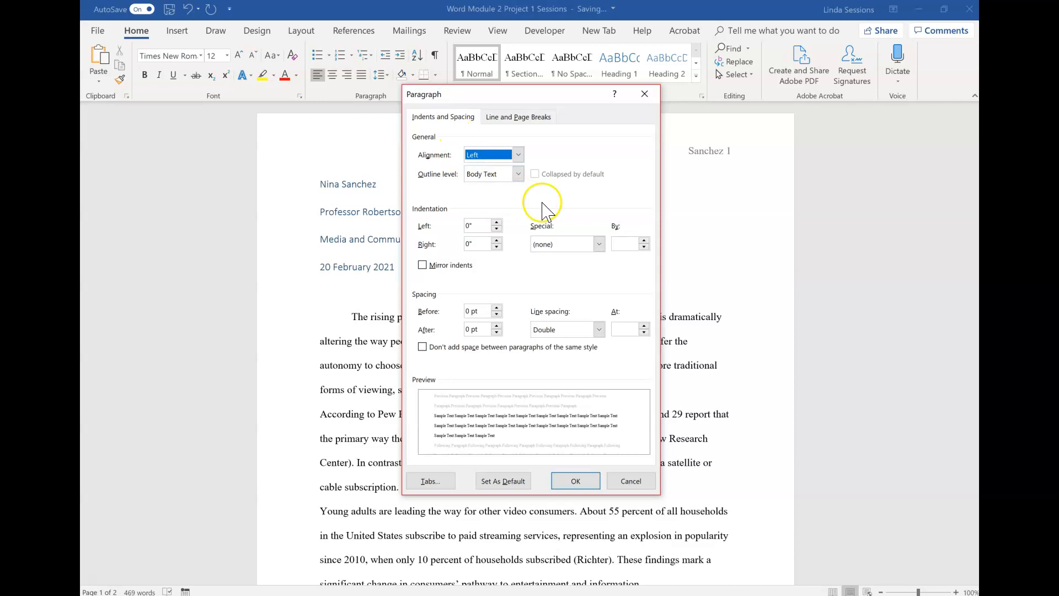
left_click(597, 245)
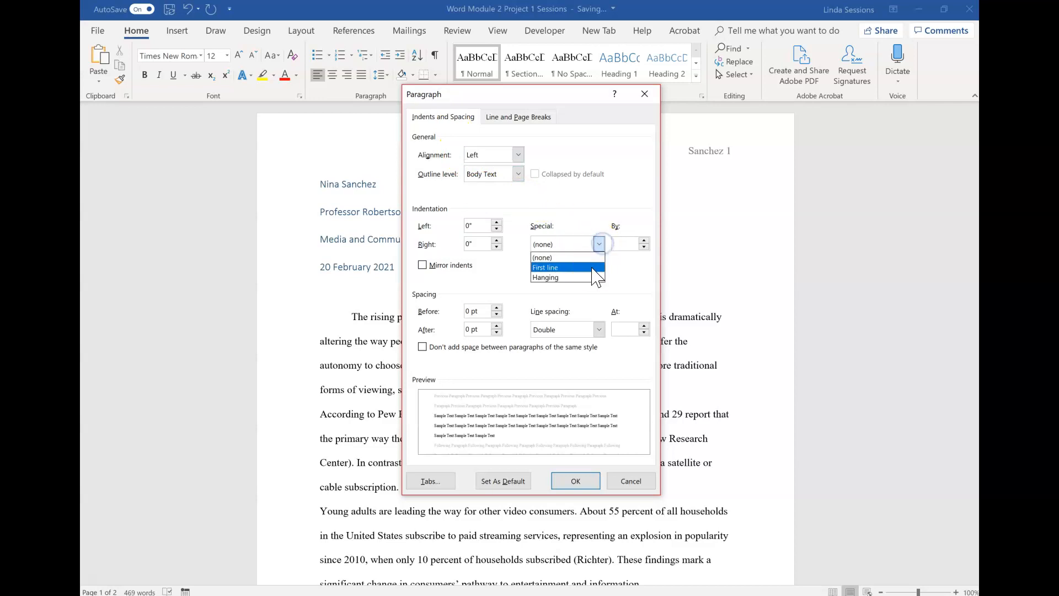
left_click(592, 269)
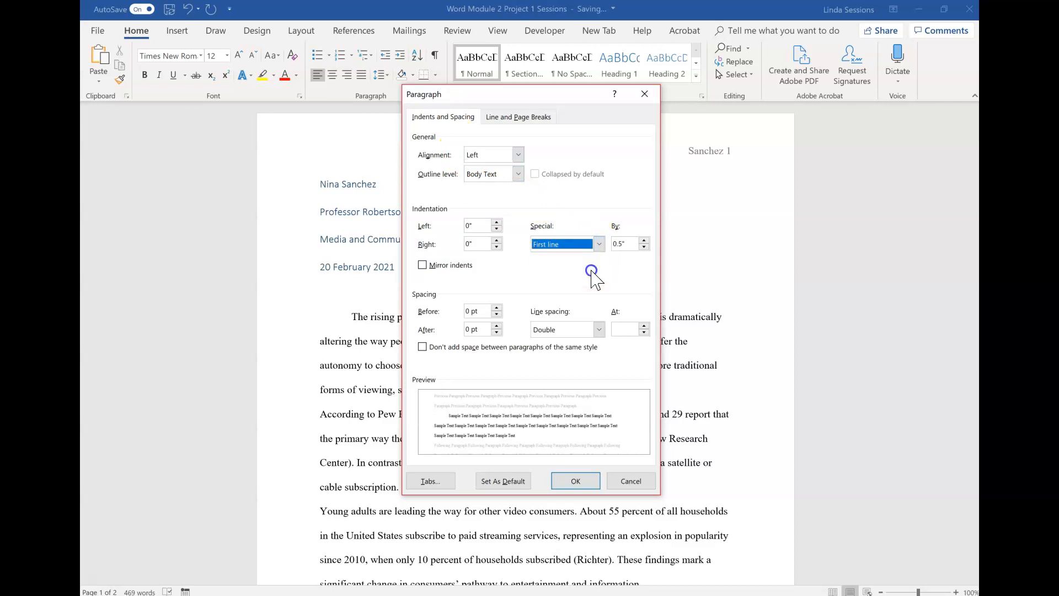
left_click(577, 484)
Step: Give the third body paragraph, beginning "Young adults", a first-line indent of 0.5"
scroll(578, 487, "down", 5)
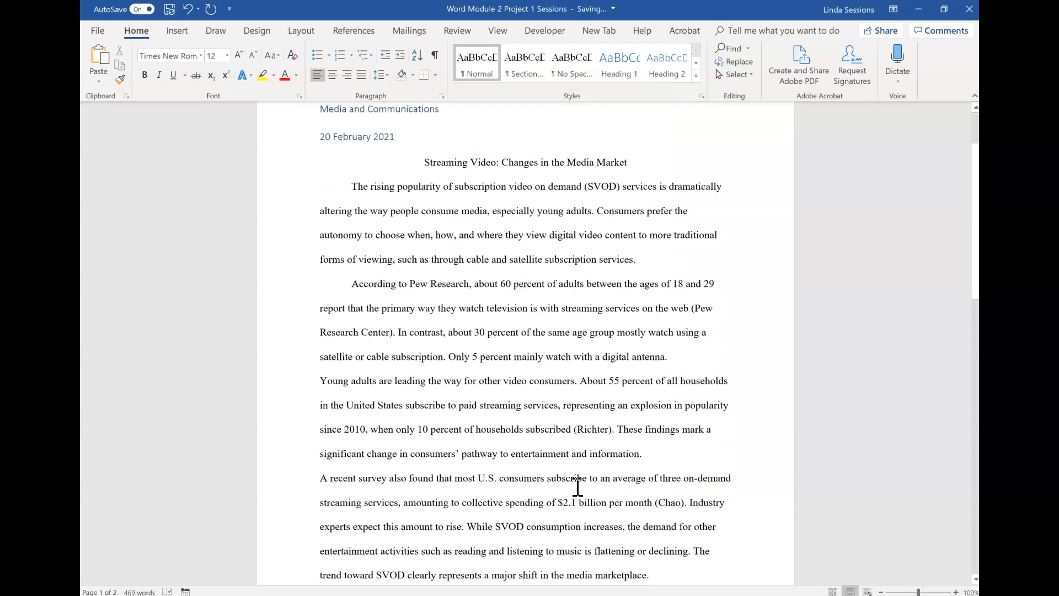
left_click(323, 389)
left_click(322, 360)
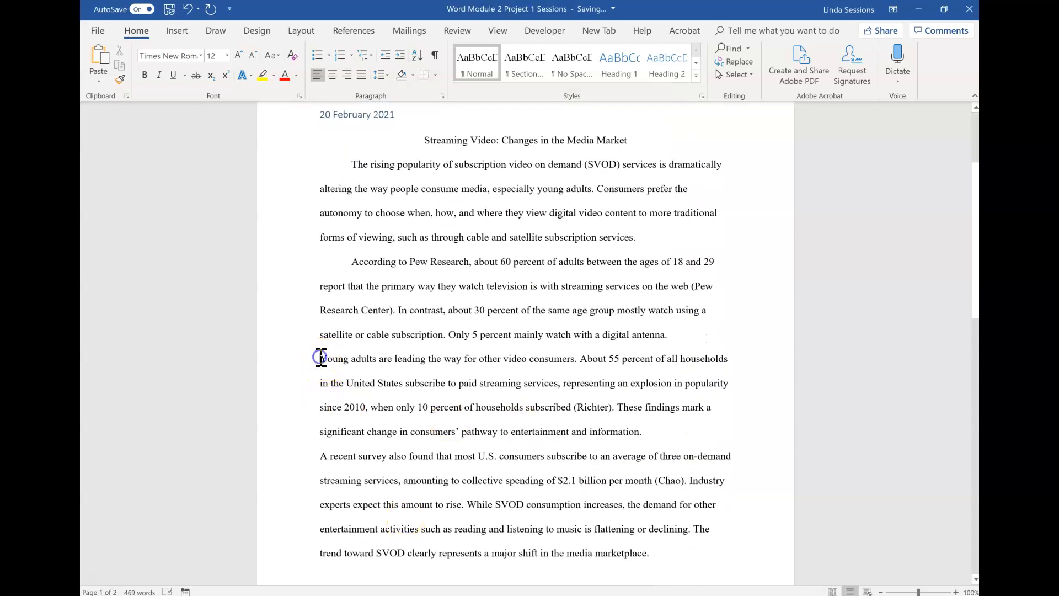
left_click(442, 96)
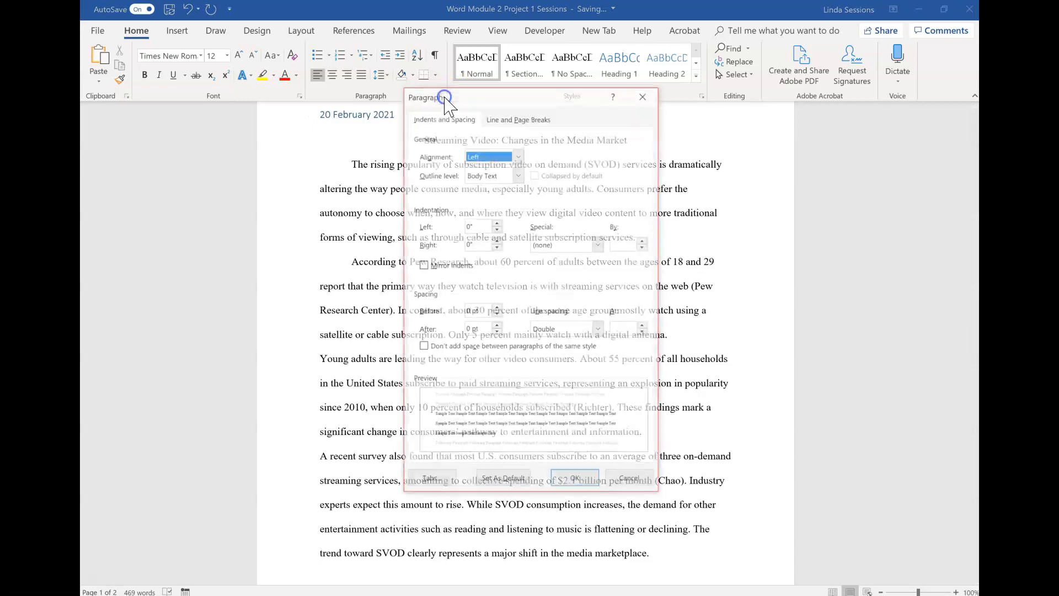
left_click(599, 245)
left_click(585, 269)
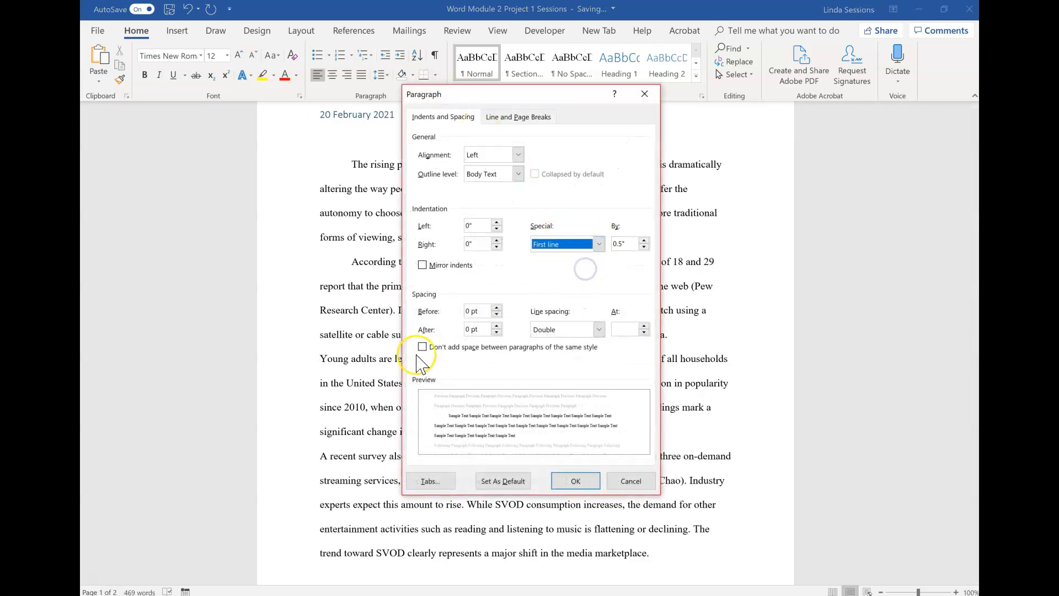
left_click(571, 491)
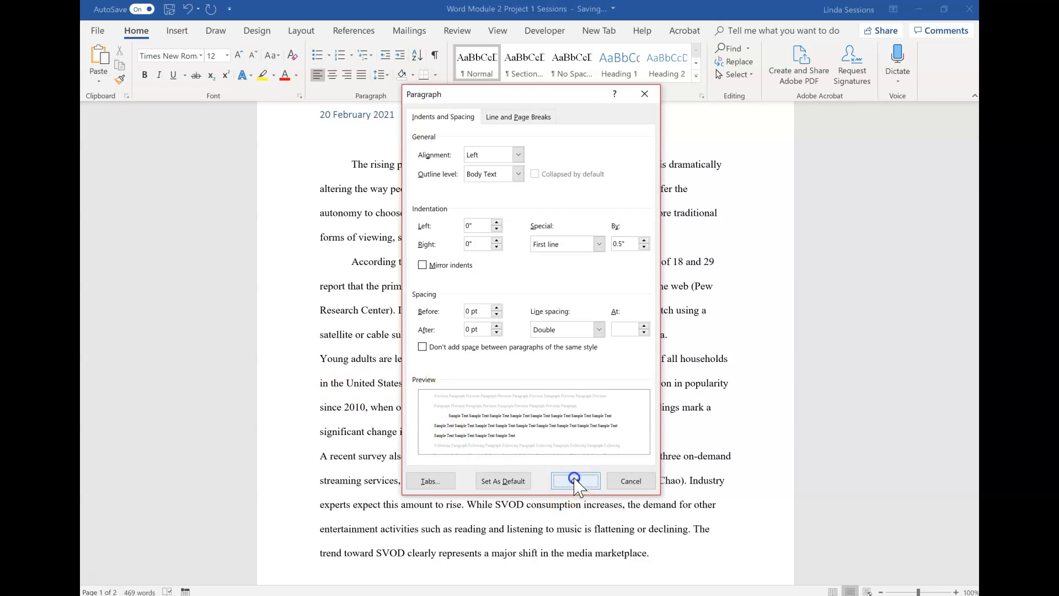
Step: Modify the Normal style so its paragraphs get a 0.5" first-line indent
left_click(310, 457)
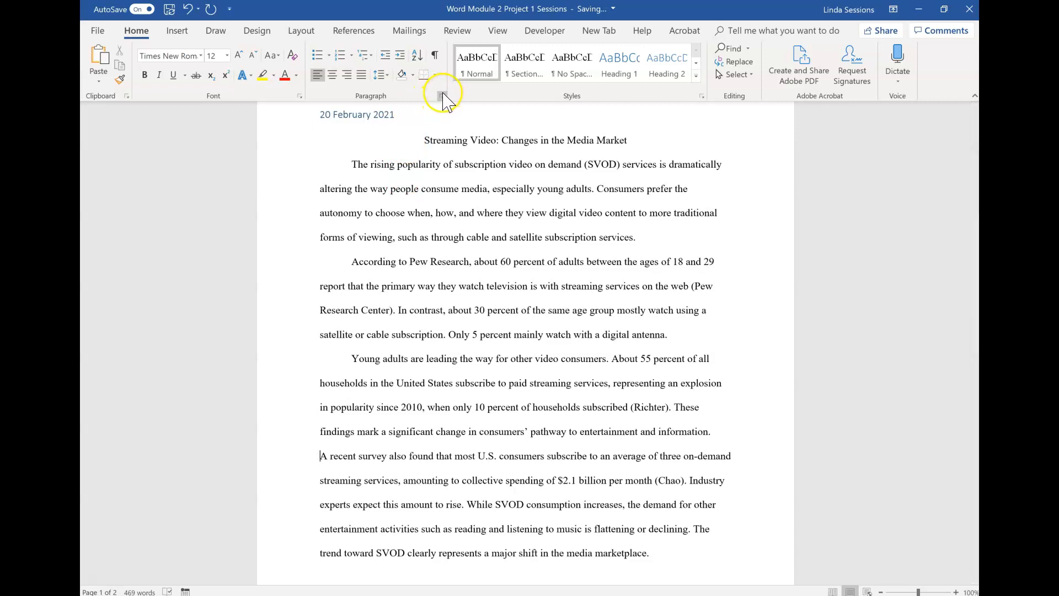
left_click(702, 96)
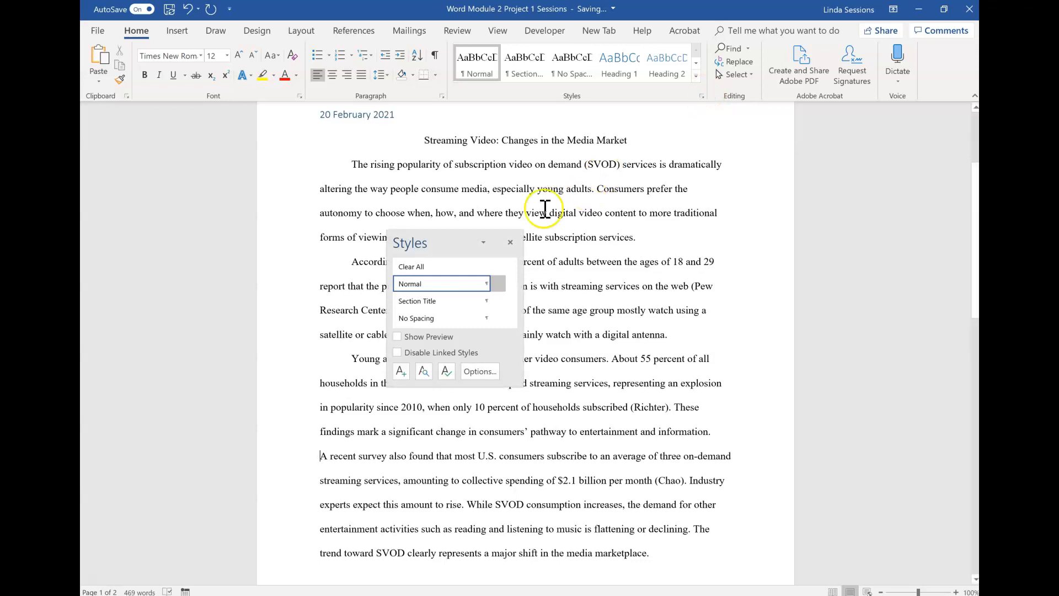
mouse_move(487, 284)
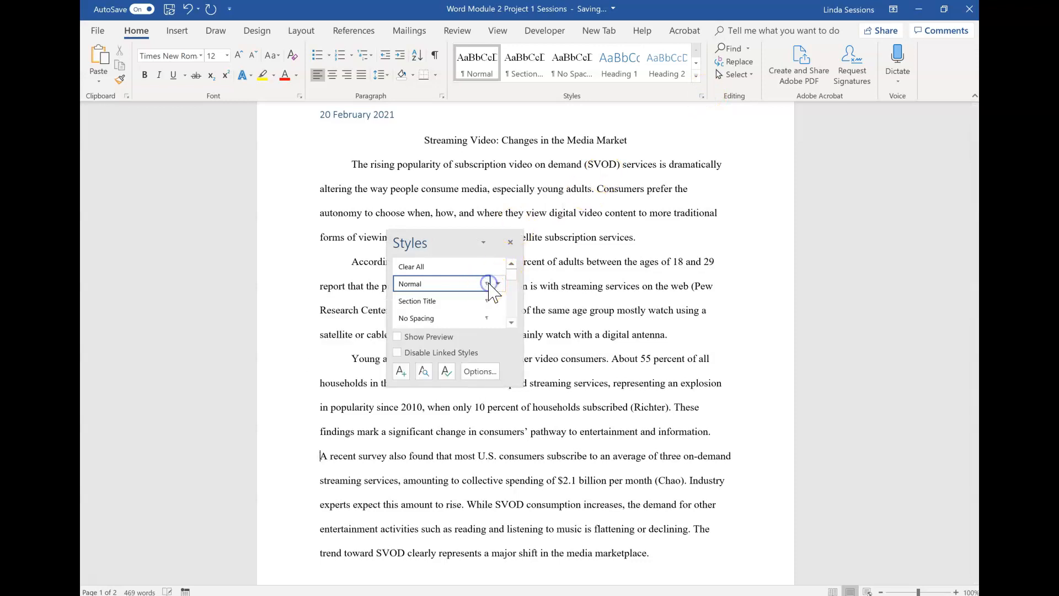
left_click(500, 284)
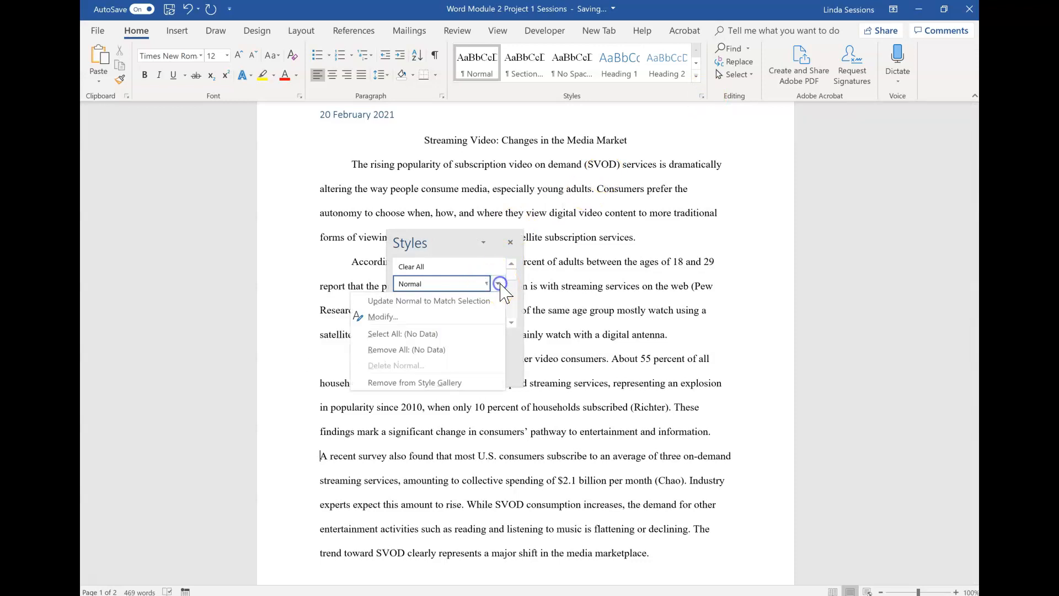
left_click(457, 317)
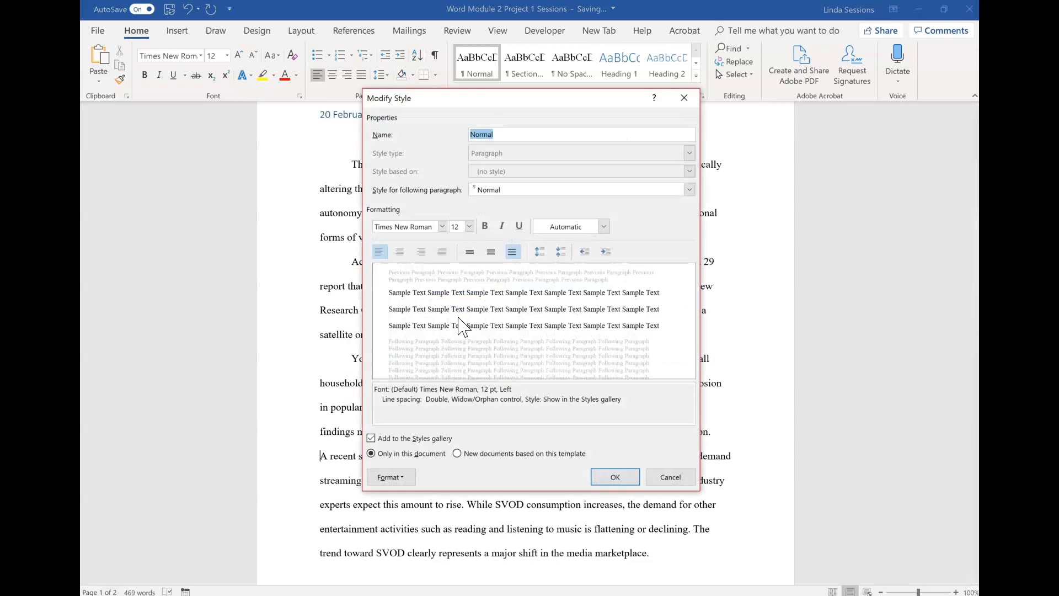
left_click(393, 478)
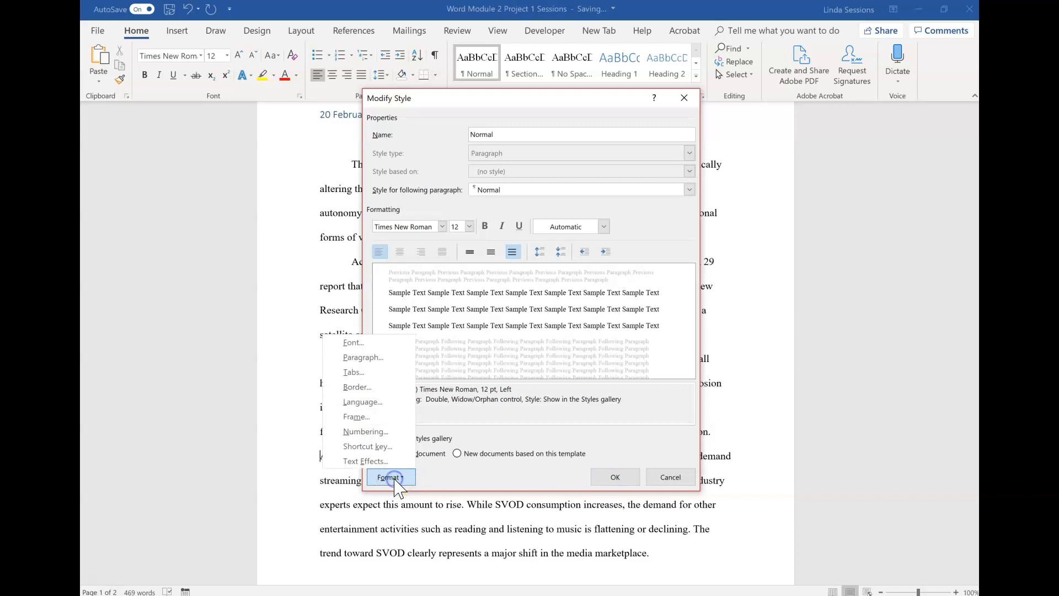
left_click(390, 359)
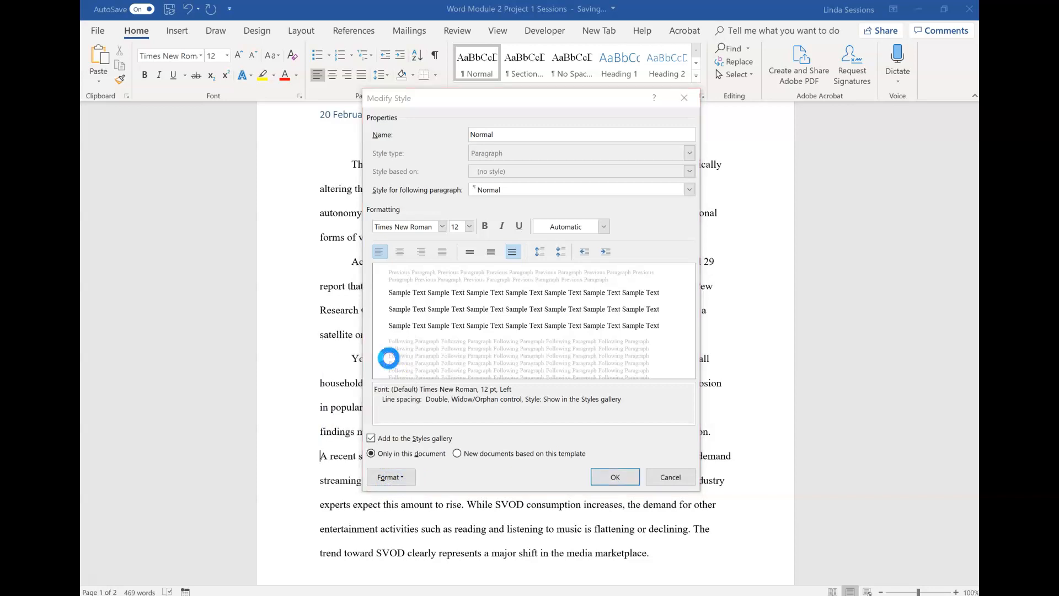
left_click(600, 244)
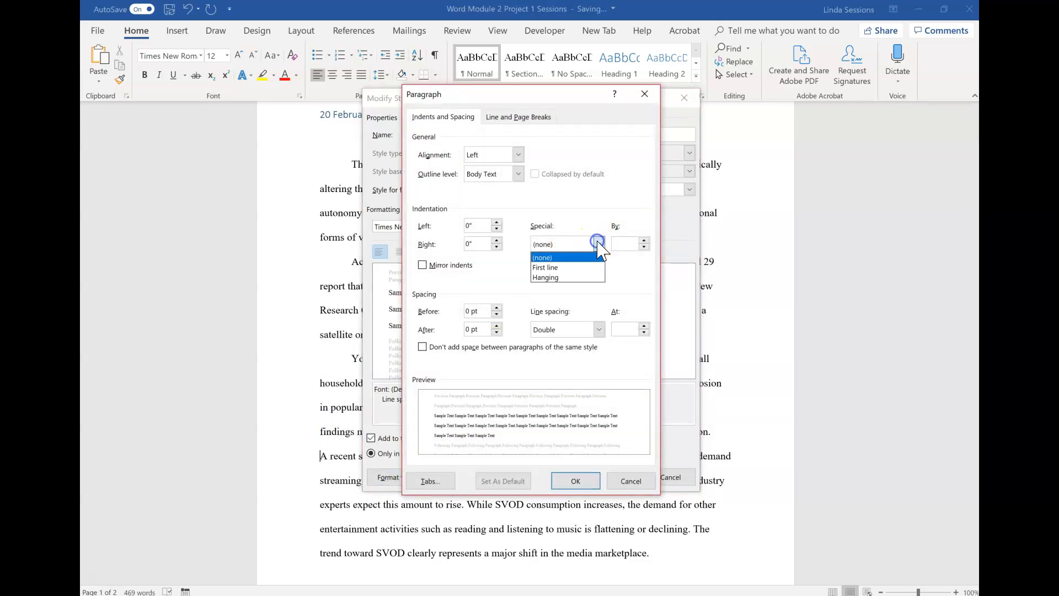
left_click(583, 269)
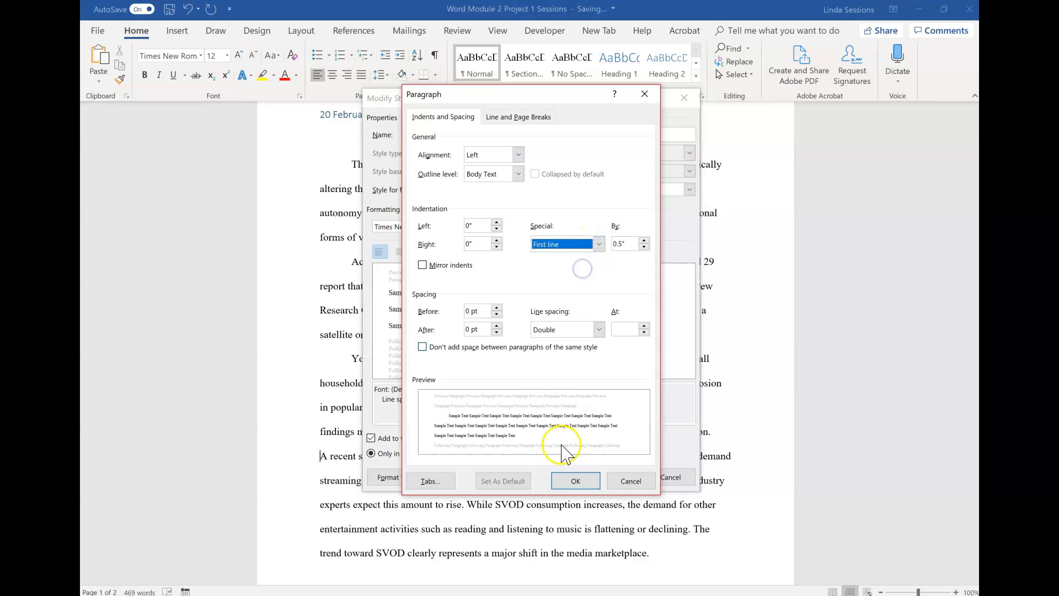
left_click(576, 481)
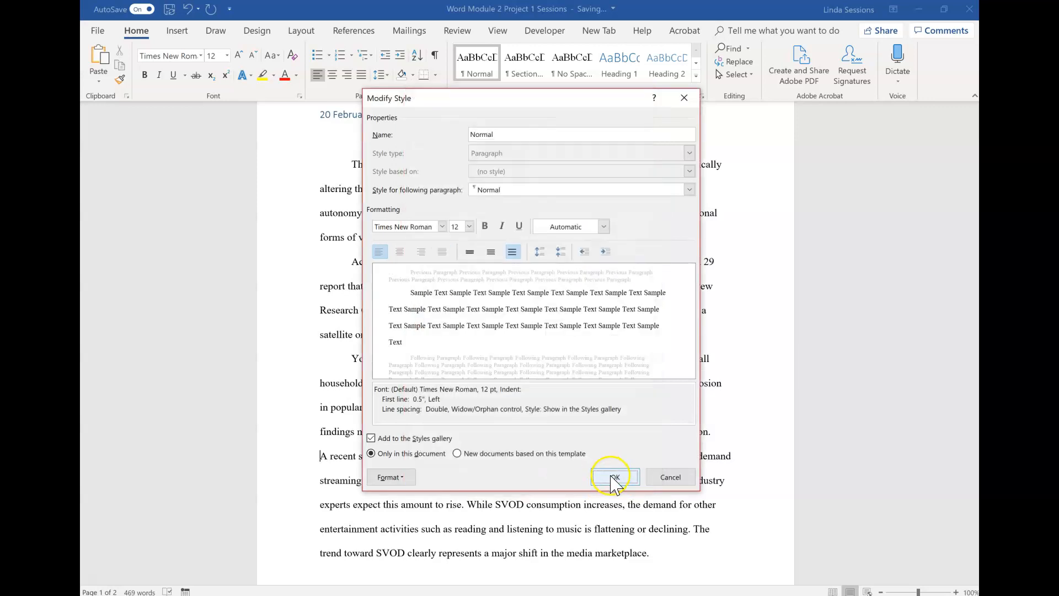
left_click(600, 481)
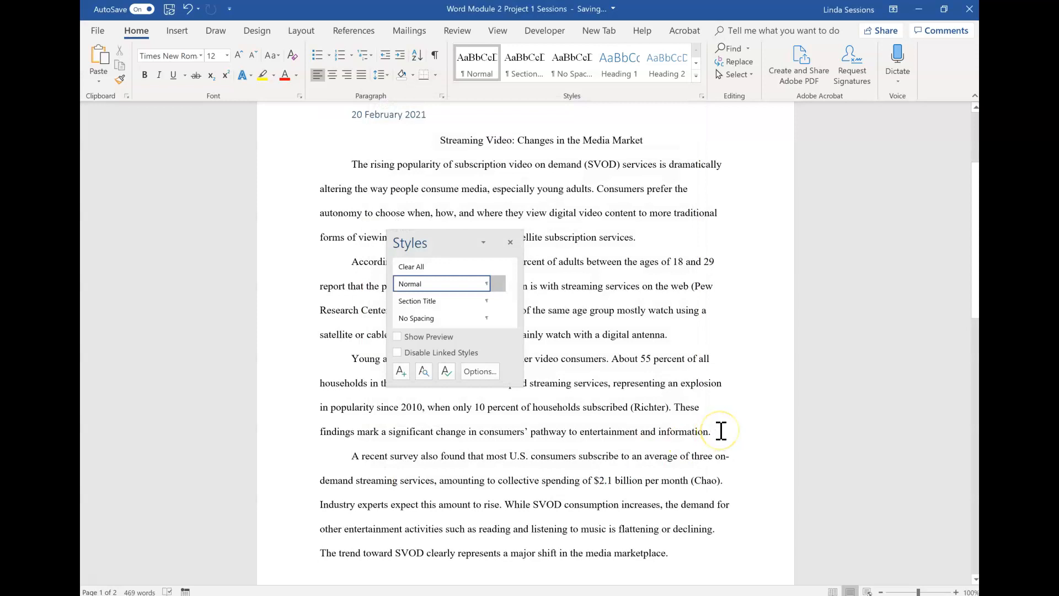
left_click(509, 244)
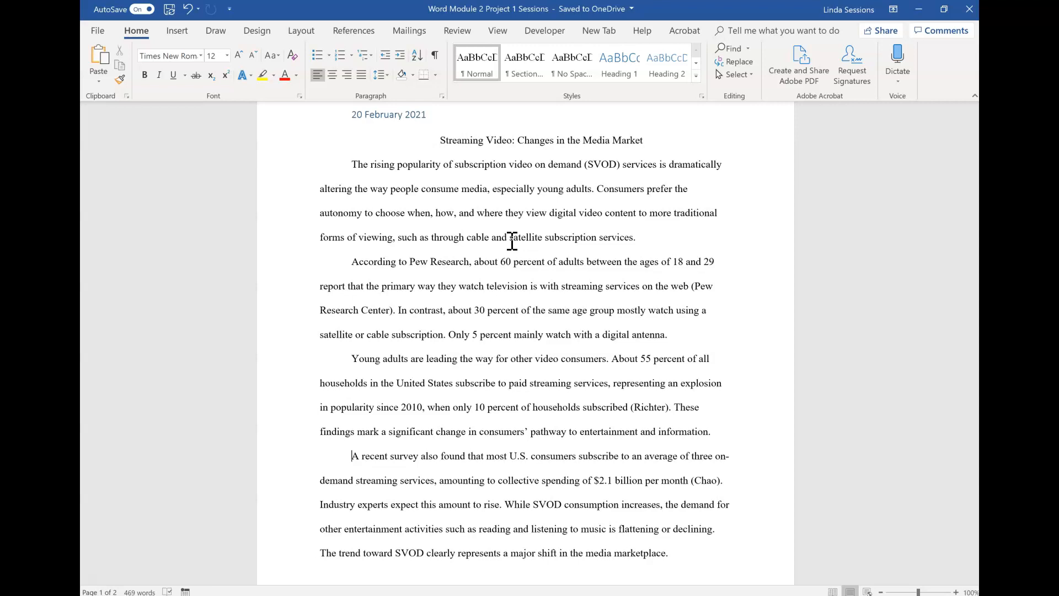
Step: Start a new citation source after "entertainment dollars" on page 2, choosing Web site as the source type
scroll(512, 242, "down", 5)
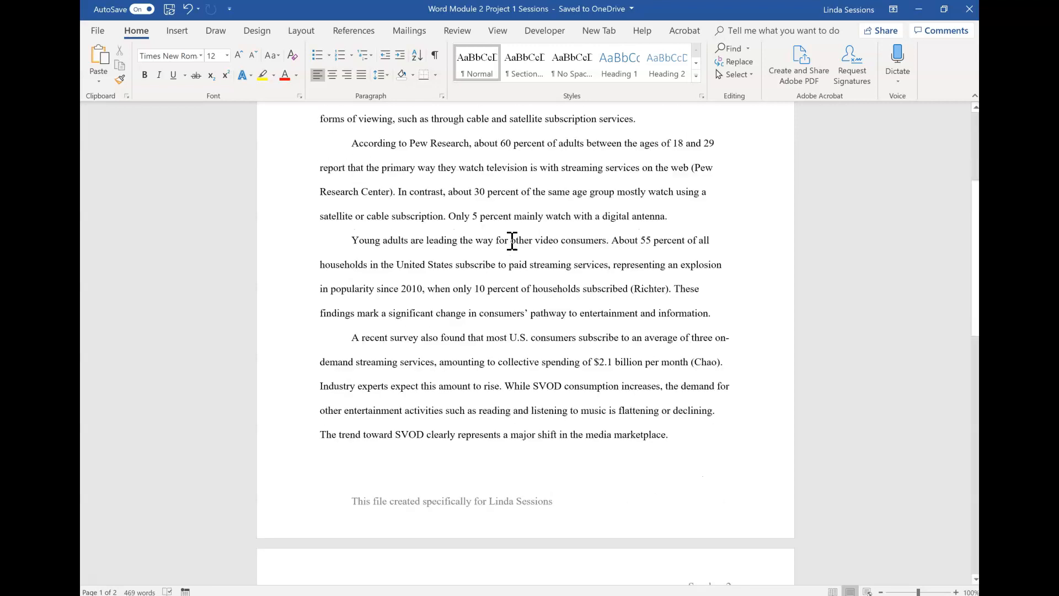
scroll(512, 242, "down", 3)
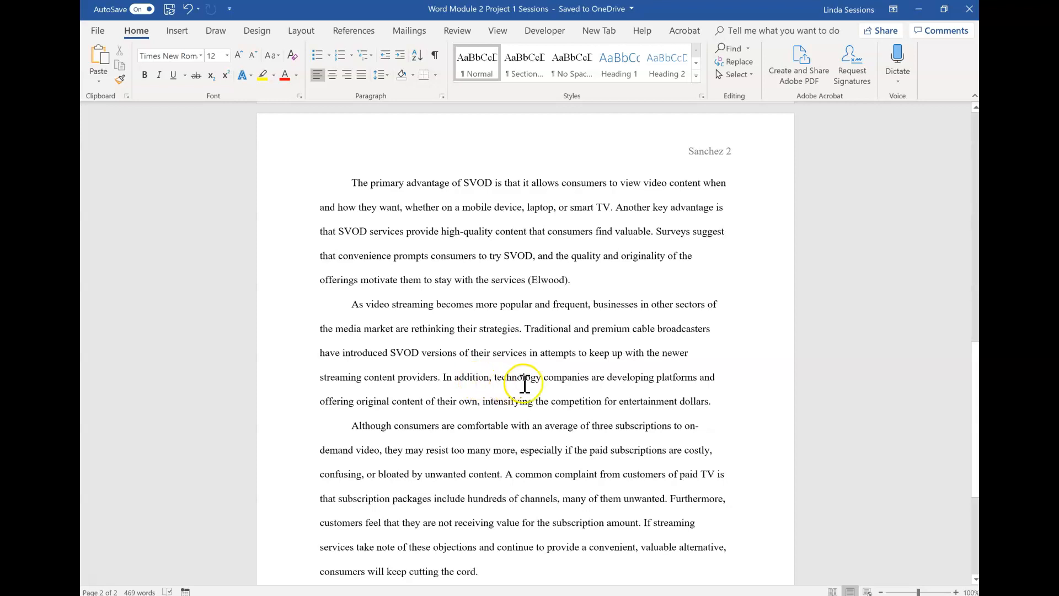
left_click(708, 401)
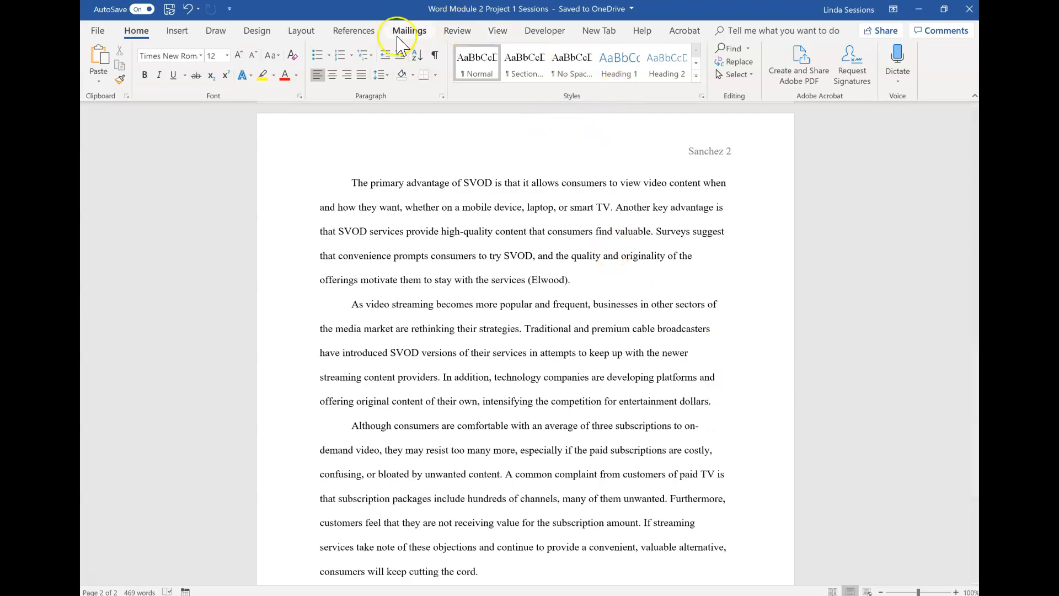
left_click(344, 32)
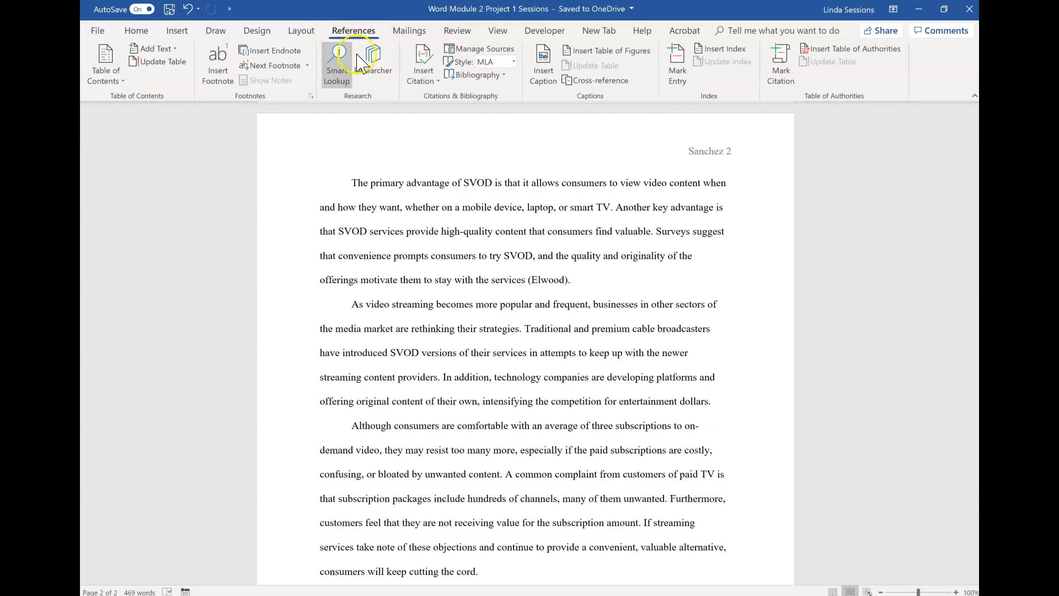
left_click(432, 81)
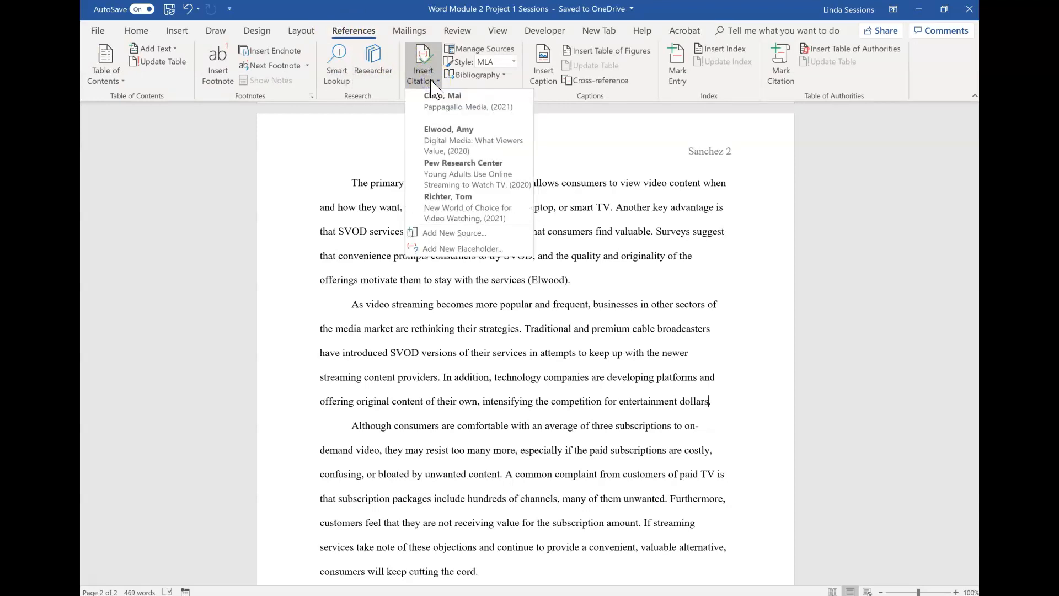
left_click(442, 95)
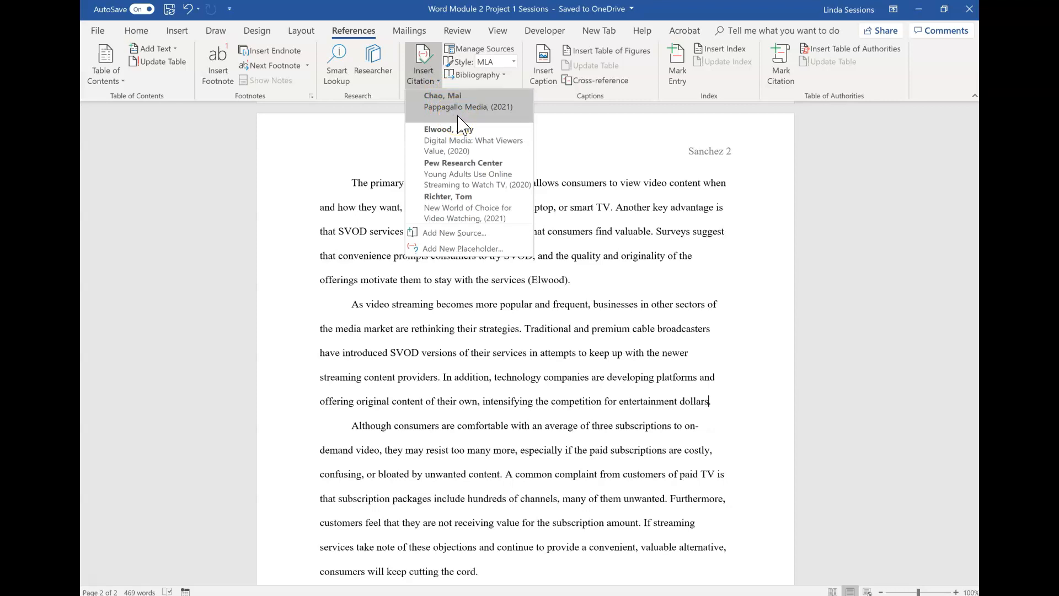
left_click(441, 232)
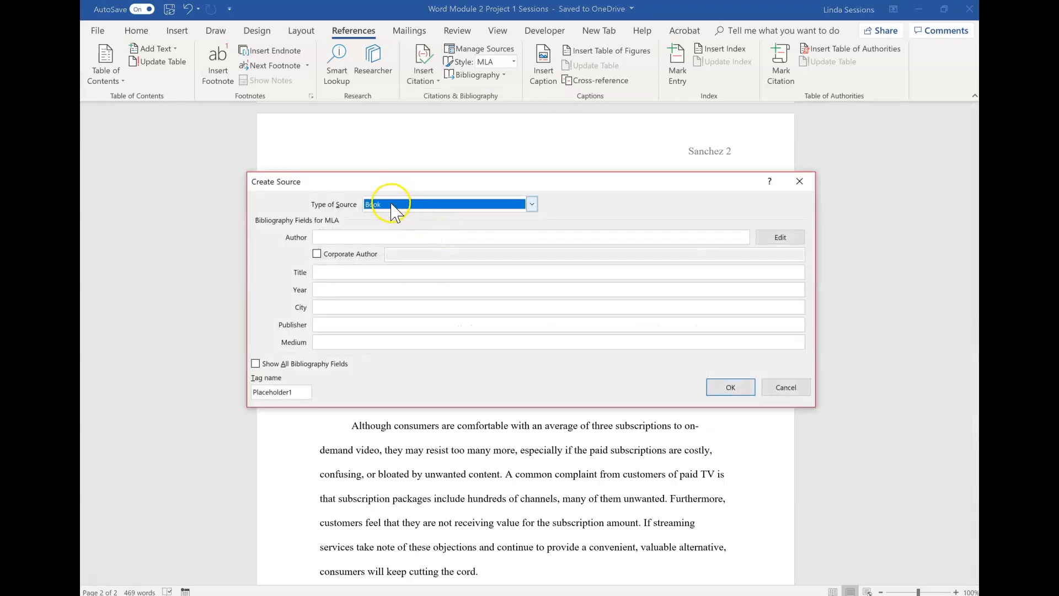
left_click(389, 205)
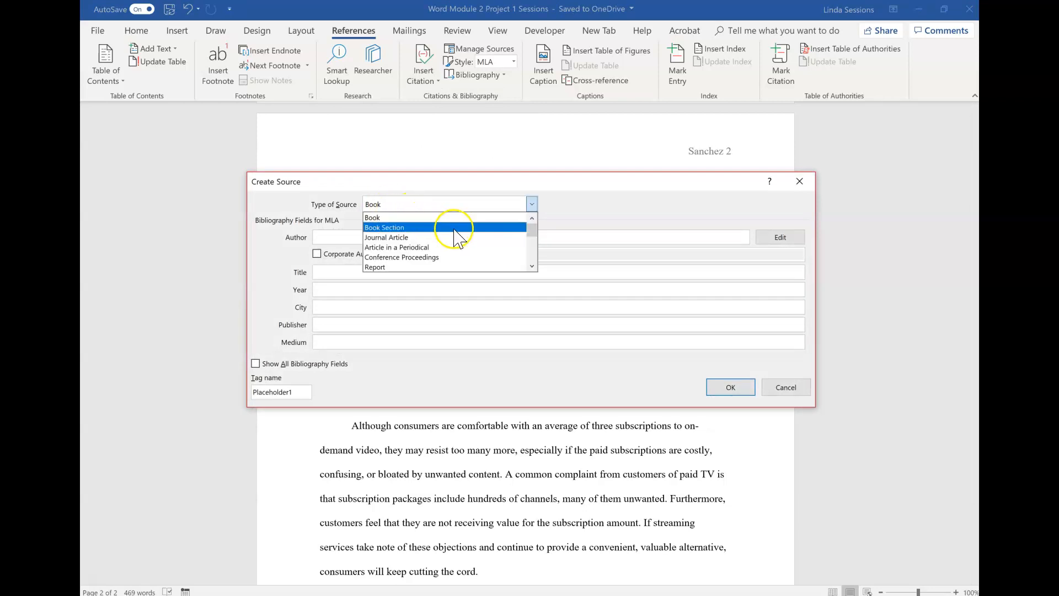
left_click(535, 266)
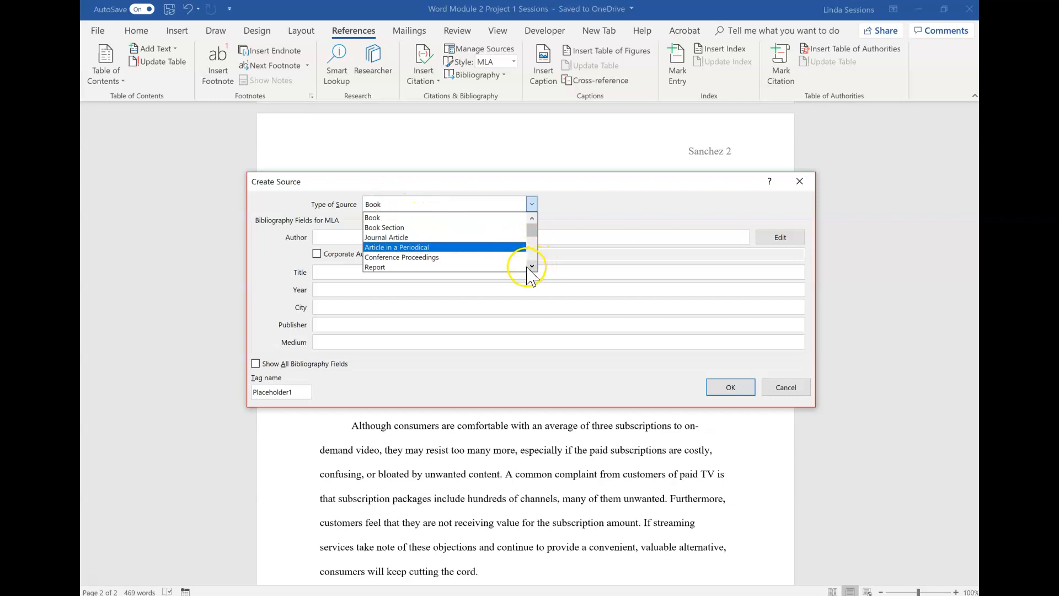
left_click(532, 267)
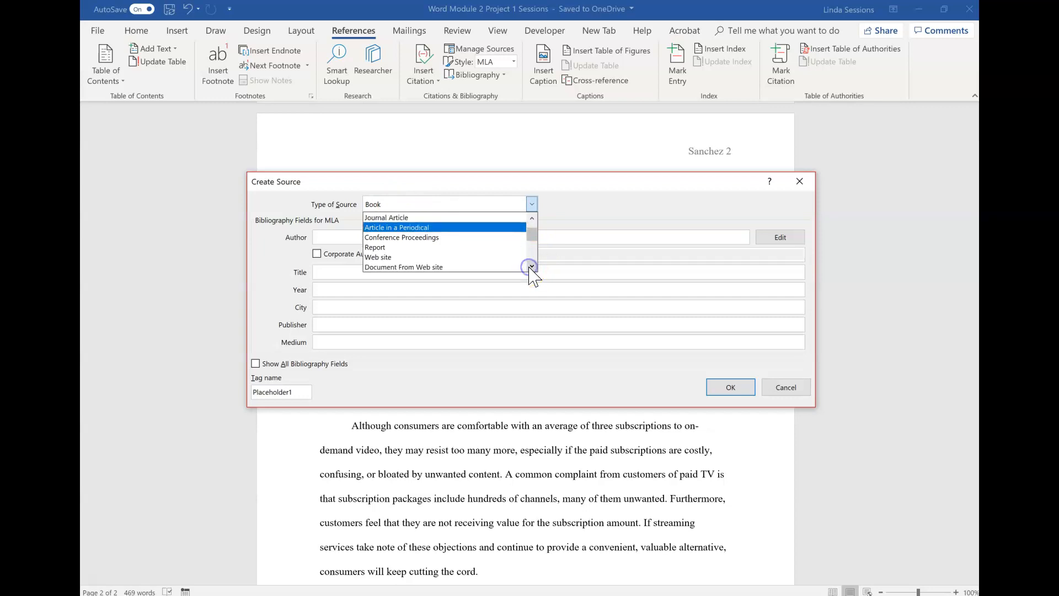
left_click(436, 261)
Step: Enter the author's name, web page name Tech Goes Hollywood, and year 2020
left_click(375, 238)
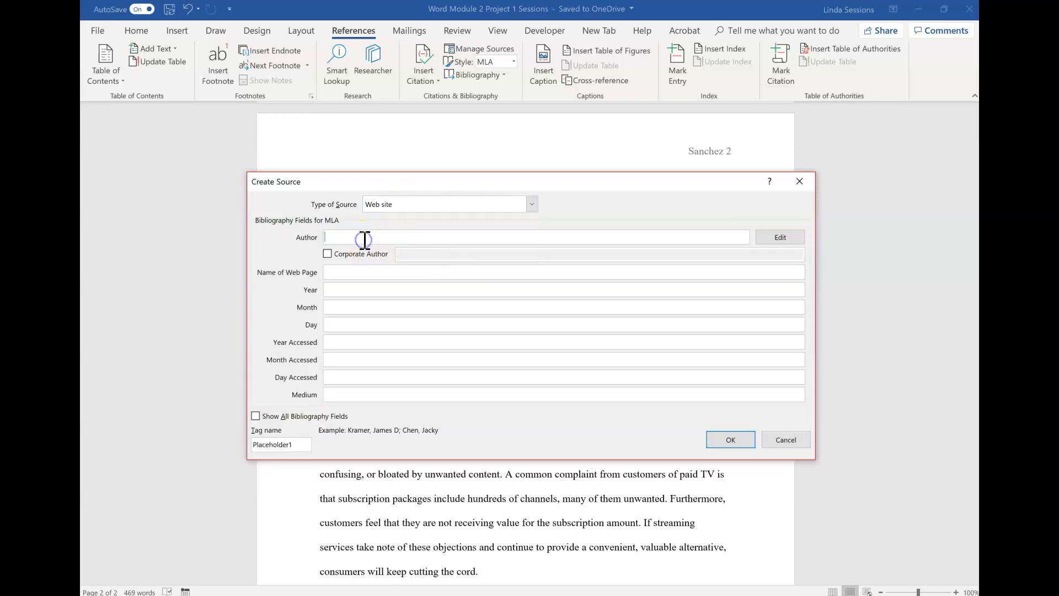
type("Hart, Dan")
left_click(339, 271)
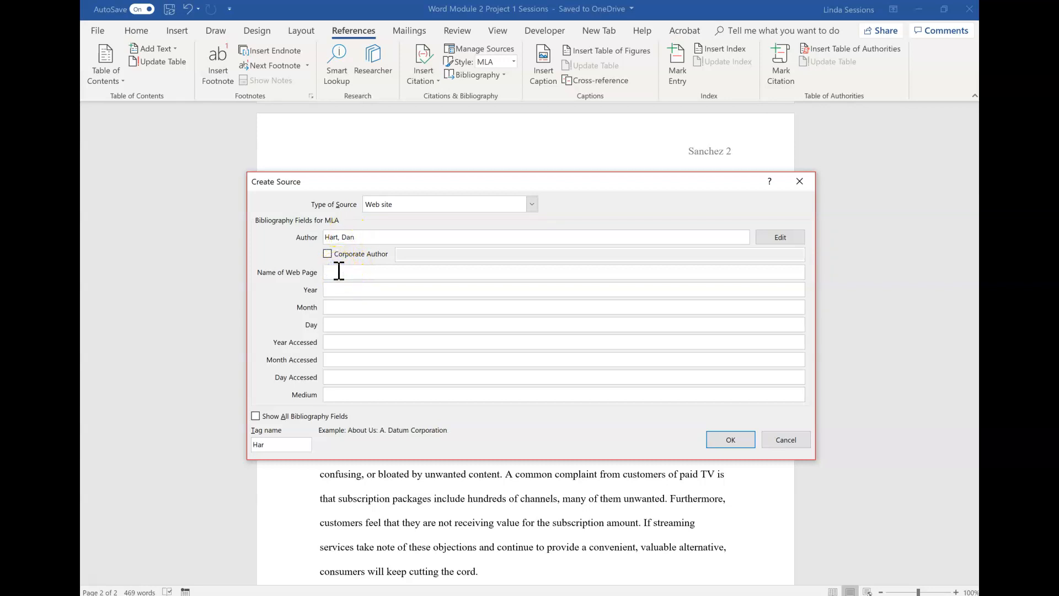
type("Tech Goes Hollywood")
left_click(335, 290)
type("2020")
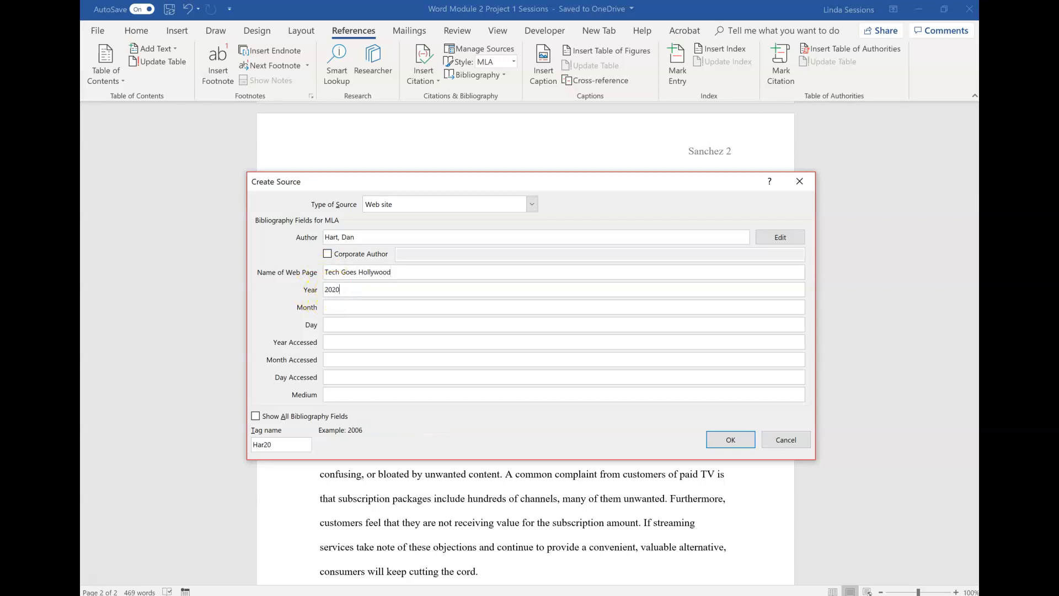
Step: Set the source's month to July, day to 9, and year accessed to 2021
left_click(332, 308)
type("July")
left_click(338, 326)
type("9")
left_click(342, 343)
type("2021")
Step: Set month accessed to January, day accessed to 30, medium to Website, and create the source citation
left_click(335, 379)
left_click(349, 361)
type("January")
left_click(348, 371)
type("30")
left_click(347, 388)
left_click(349, 393)
type("Website")
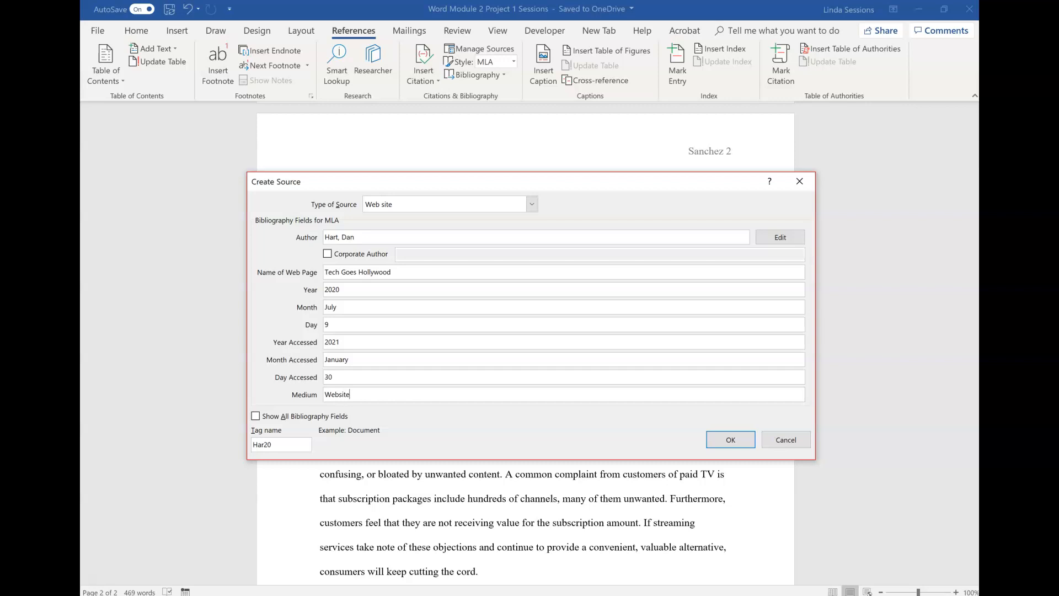
left_click(728, 441)
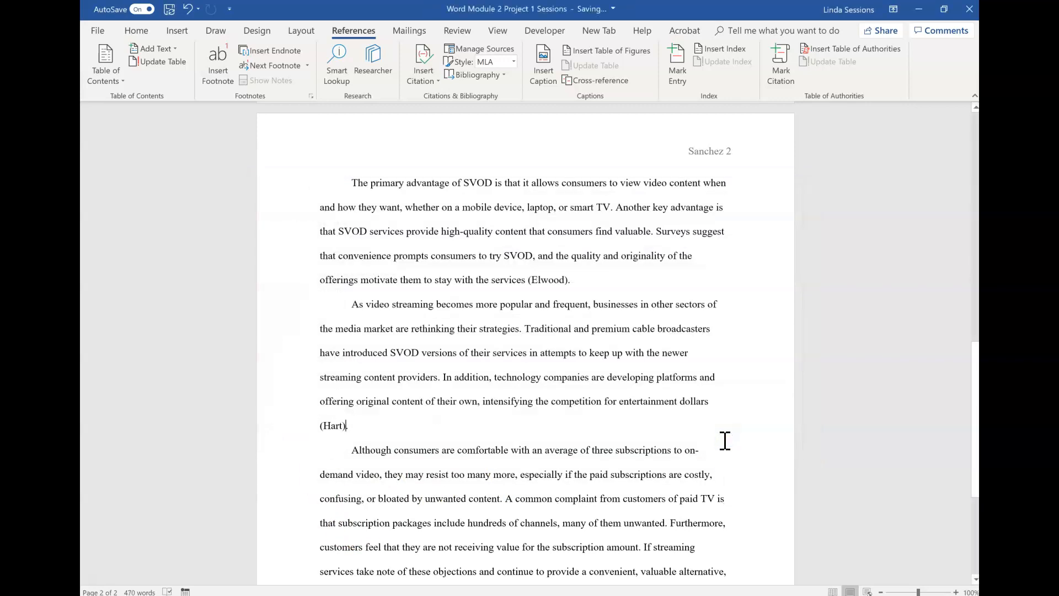
Step: Insert a citation for the Pew Research Center source after "unwanted" in the final body paragraph
left_click(329, 439)
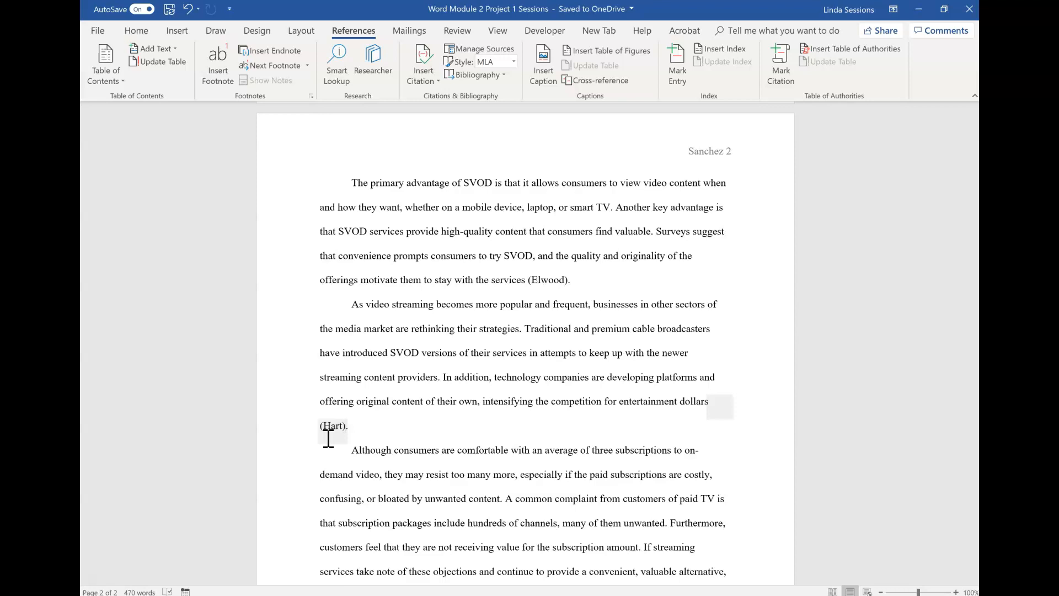
scroll(328, 439, "down", 3)
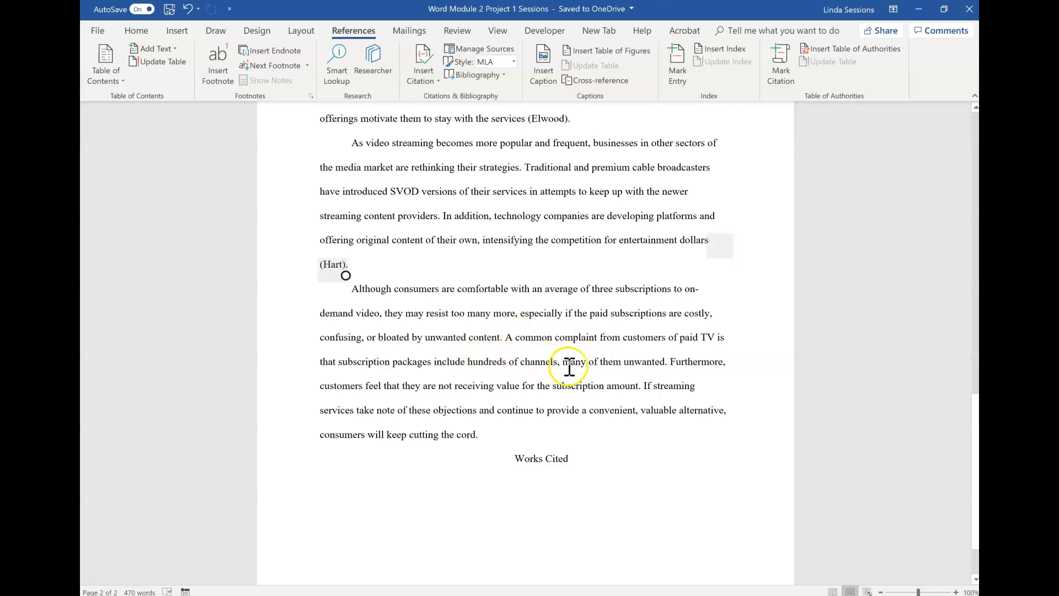
left_click(666, 362)
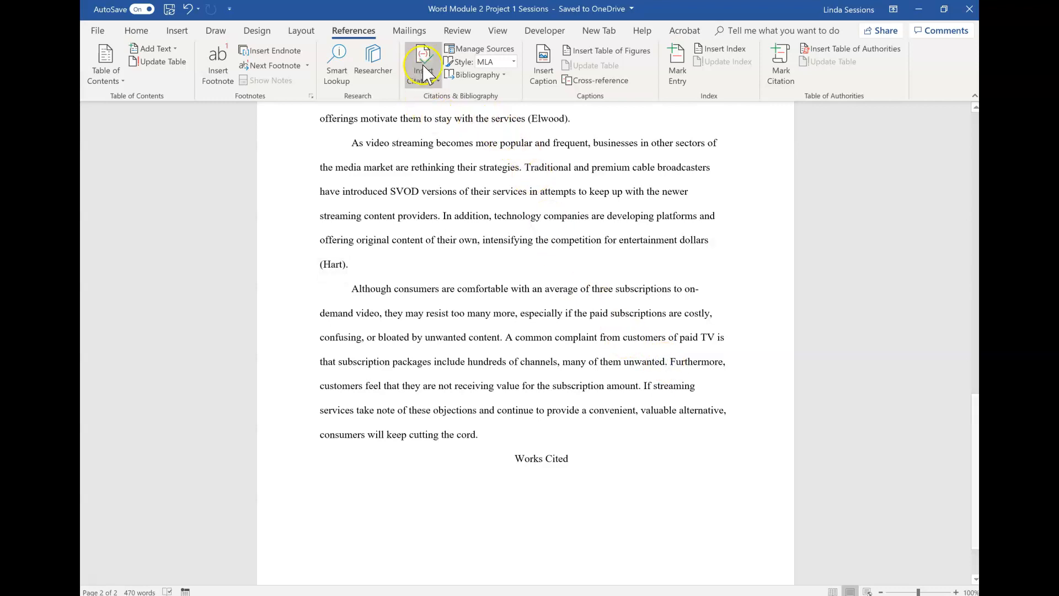
left_click(434, 81)
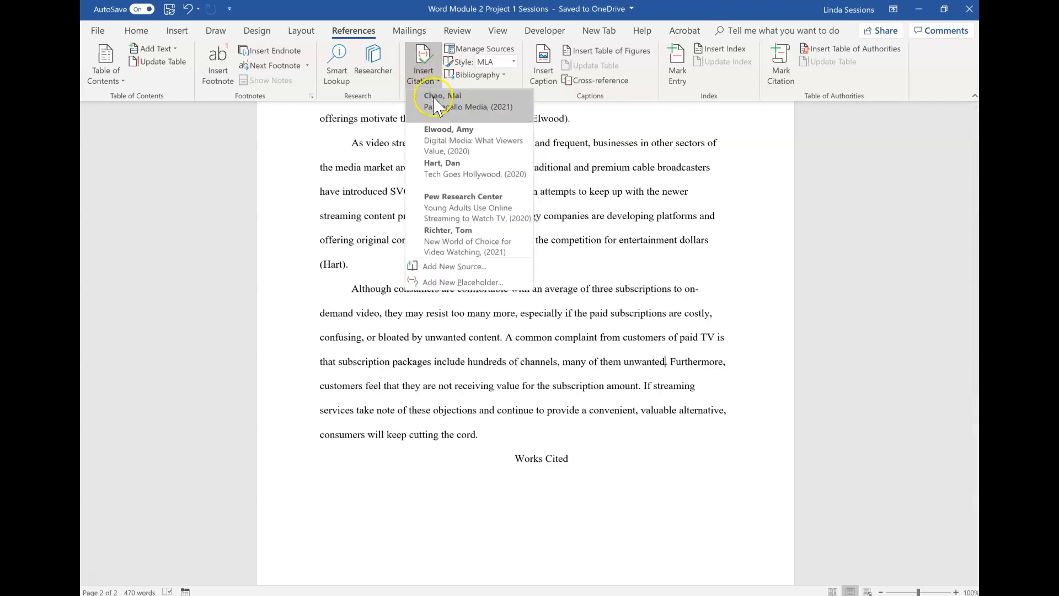
left_click(451, 211)
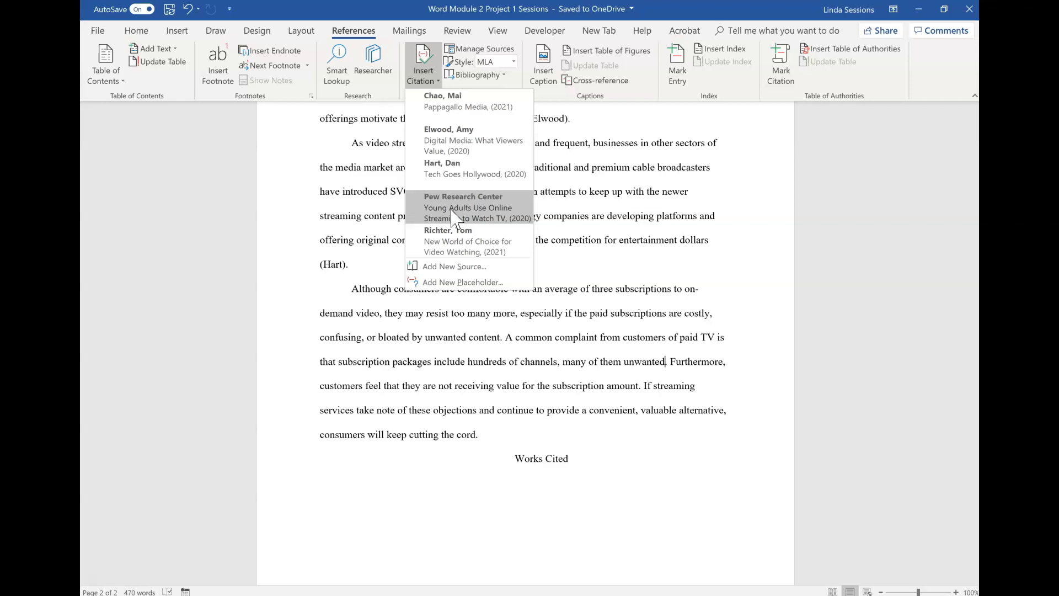
left_click(456, 213)
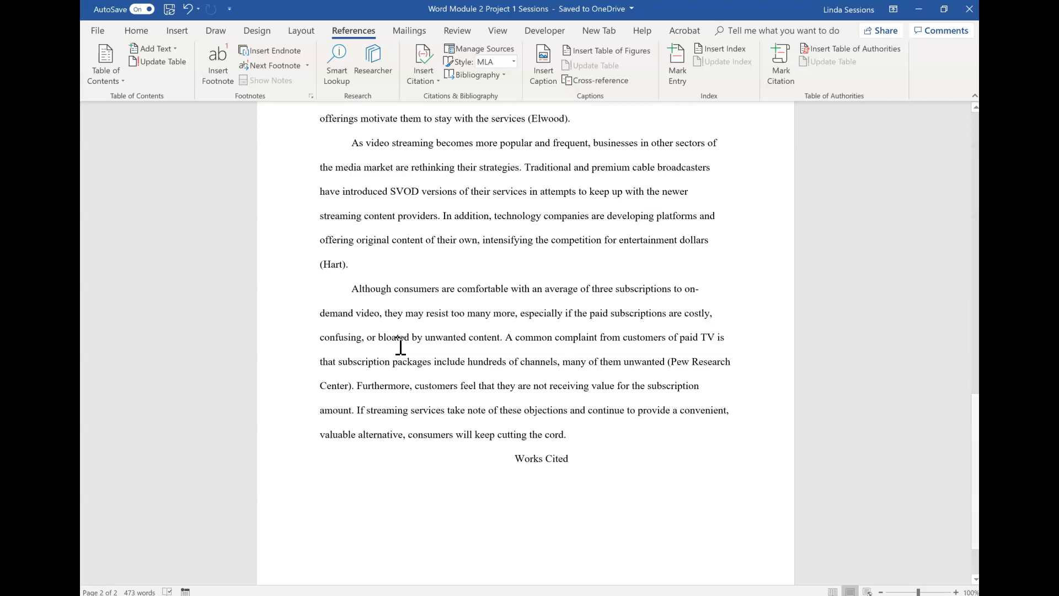
Step: Start a new citation source after "amount", choosing Article in a Periodical as the source type
left_click(428, 81)
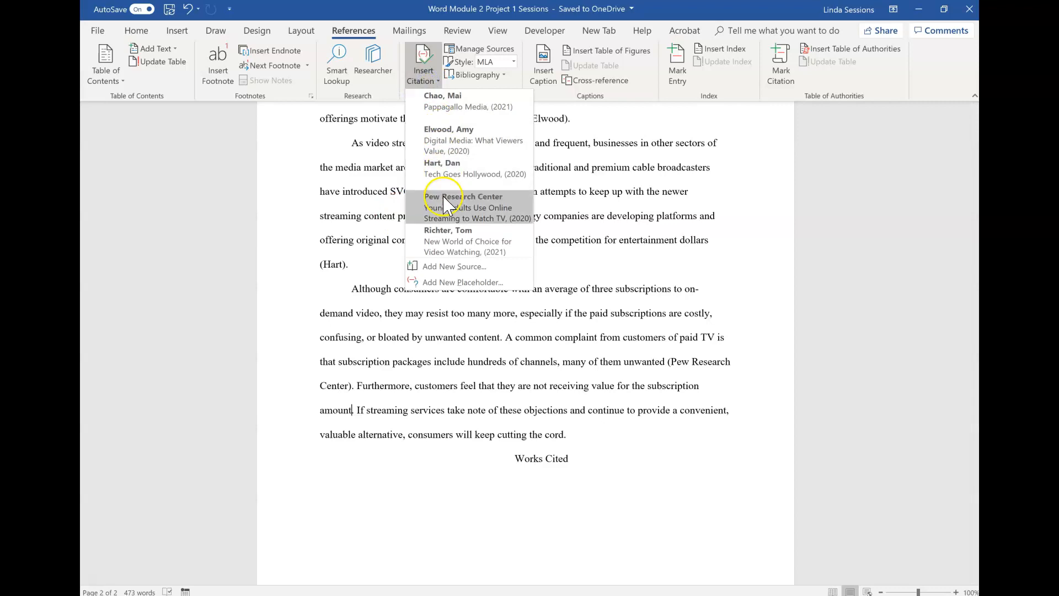
left_click(444, 267)
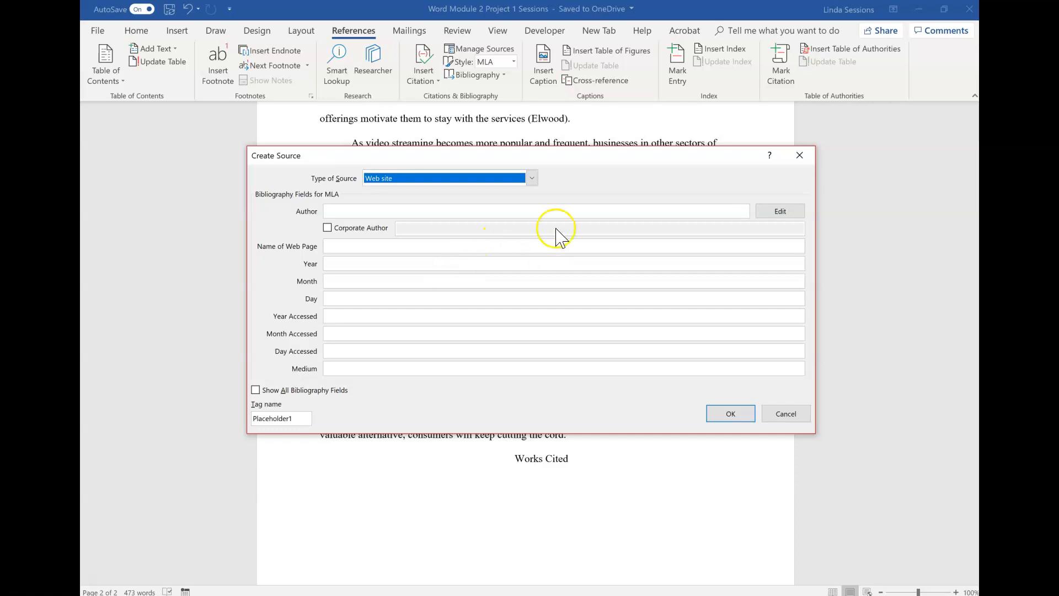
left_click(531, 179)
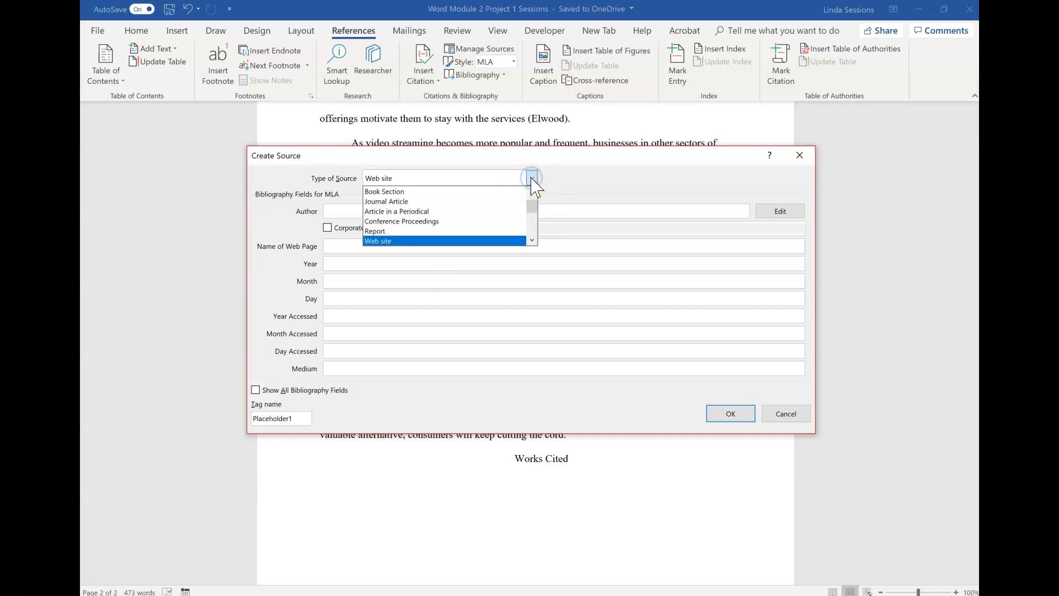
left_click(485, 211)
left_click(467, 213)
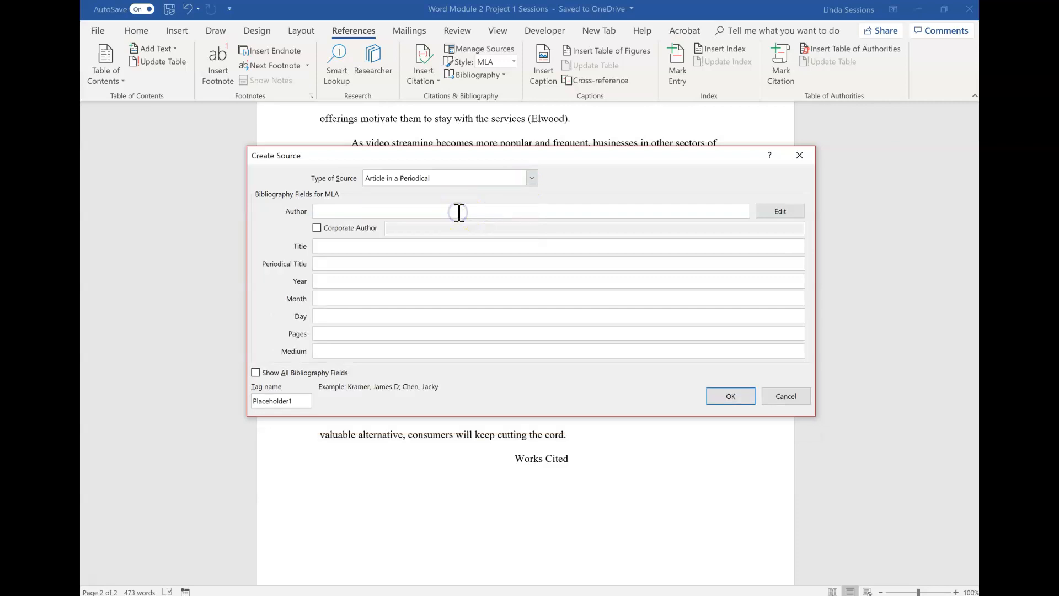
Step: Enter the author's name and the article title The Media Divide
type("Park, Jay")
key("Tab")
key("Tab")
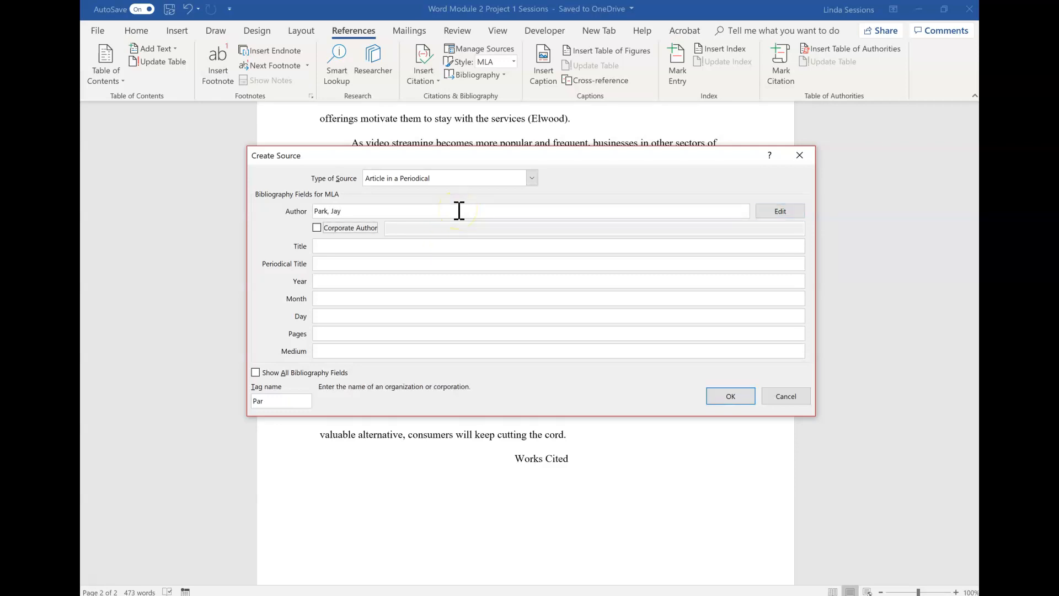
key("Tab")
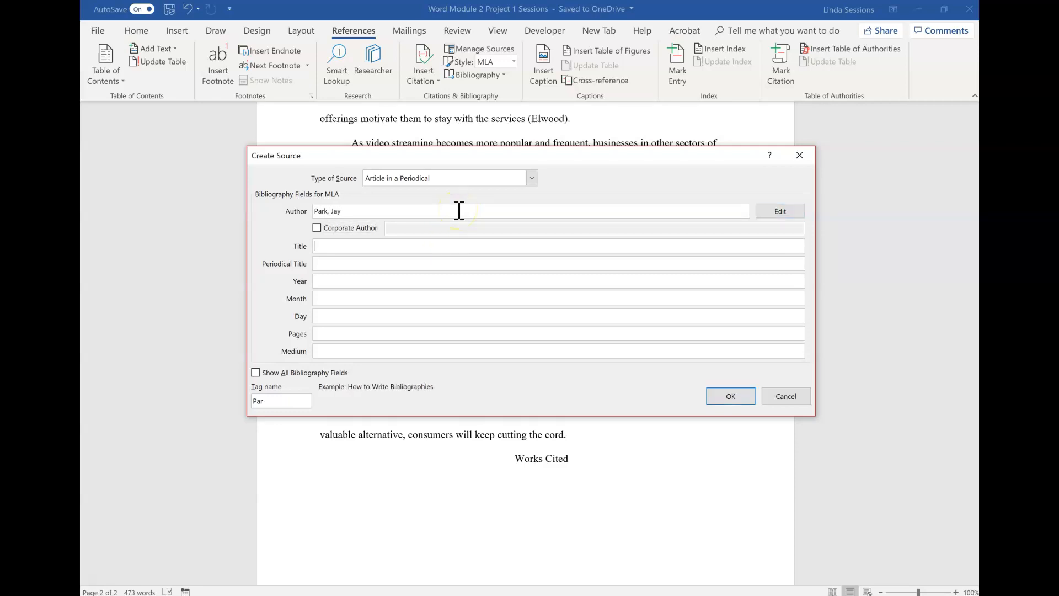
type("The Media Divide")
key("Tab")
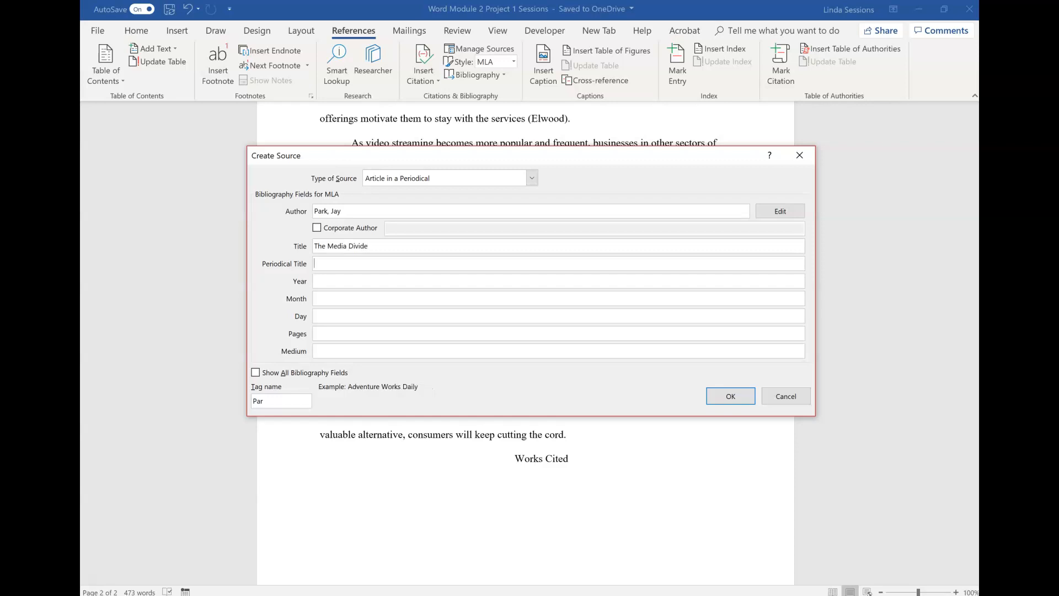
Step: Set the periodical title to News in Tech and the year to 2020
type("News in Tech")
key("Tab")
type("2020")
key("Tab")
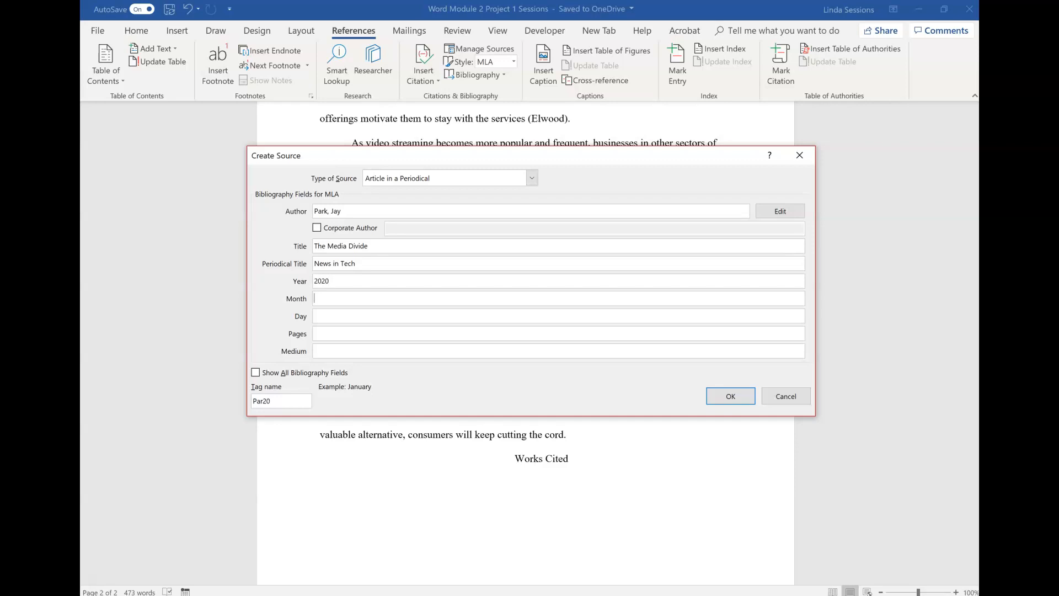
Step: Set month to December, day to 4, pages to 12, medium to Print, and create the source citation
type("December")
key("Tab")
type("4")
key("Tab")
type("12")
key("Tab")
type("Print")
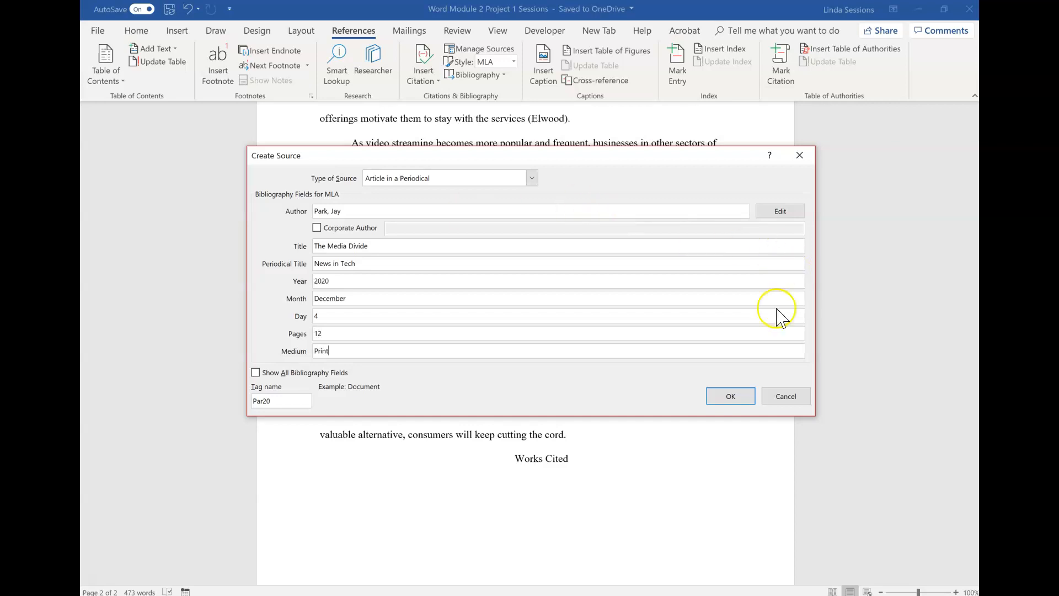
left_click(731, 397)
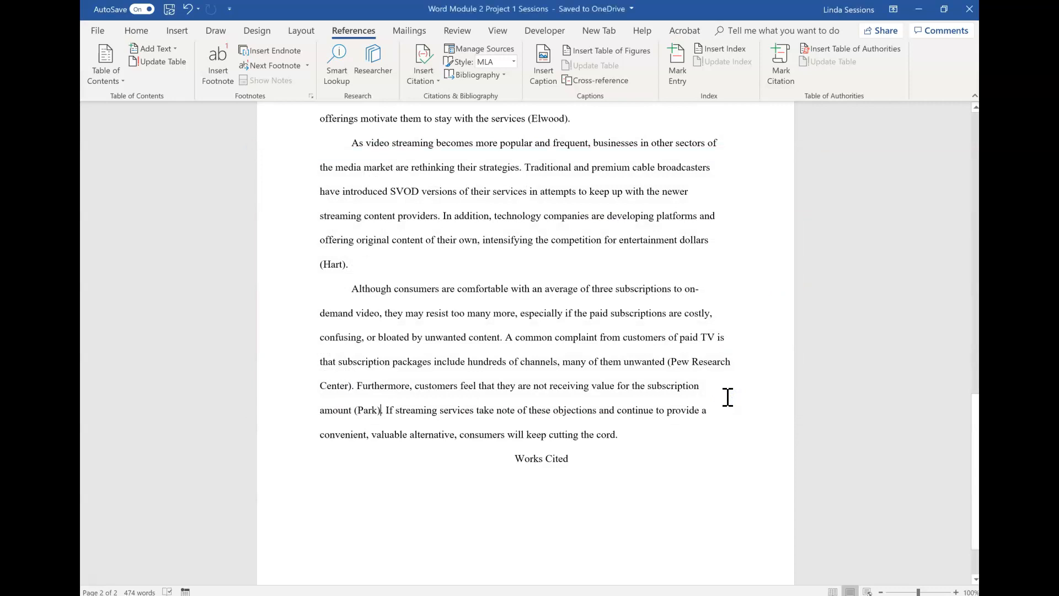
Step: Insert a page break before the Works Cited heading so it starts on a new page
left_click(514, 459)
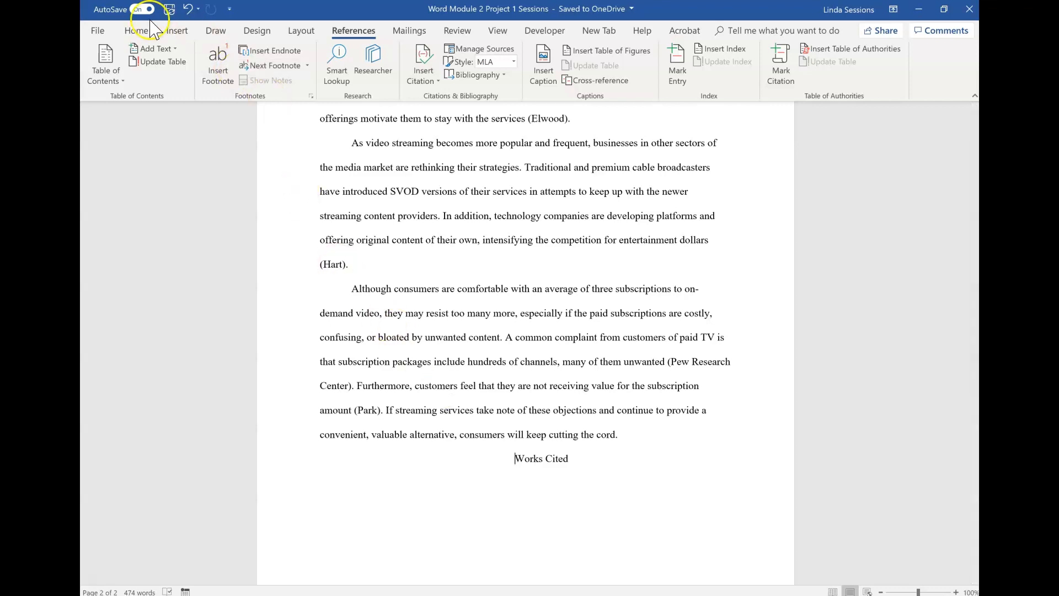
left_click(177, 32)
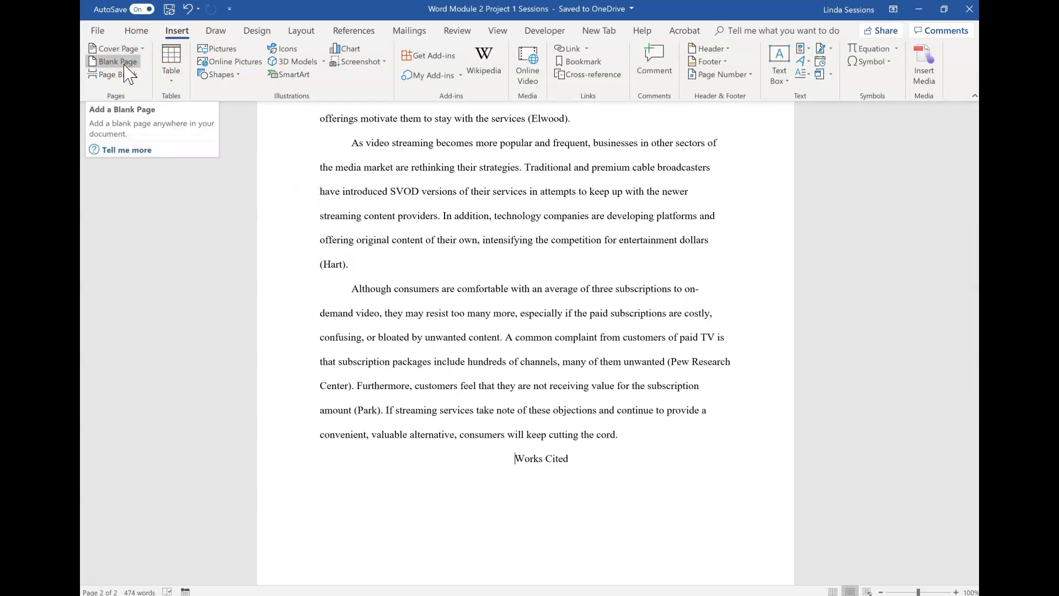
left_click(118, 78)
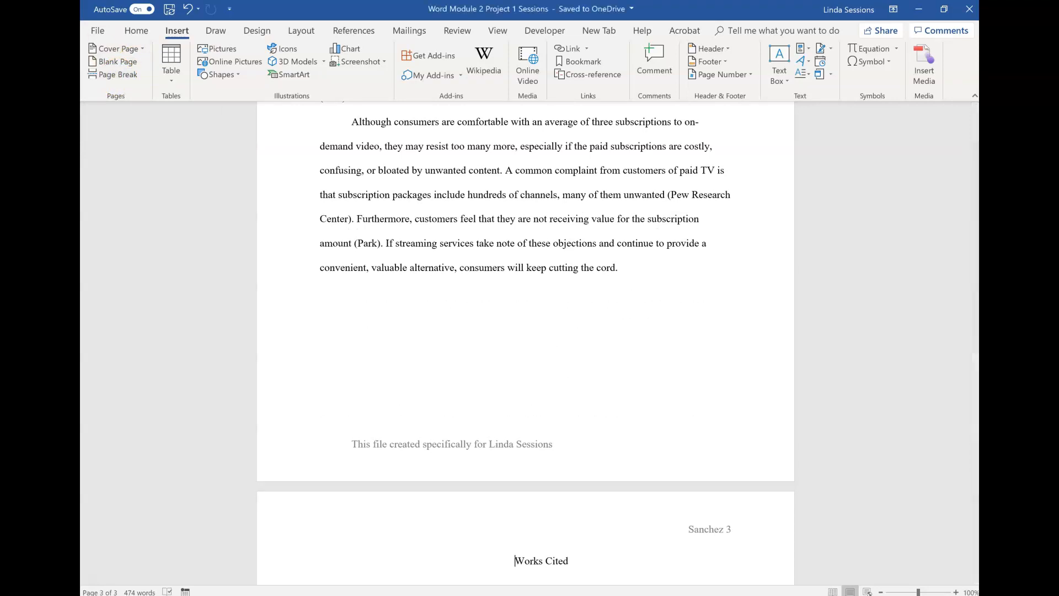
Step: Show formatting marks and insert the bibliography list on the blank line below the Works Cited heading
left_click(138, 30)
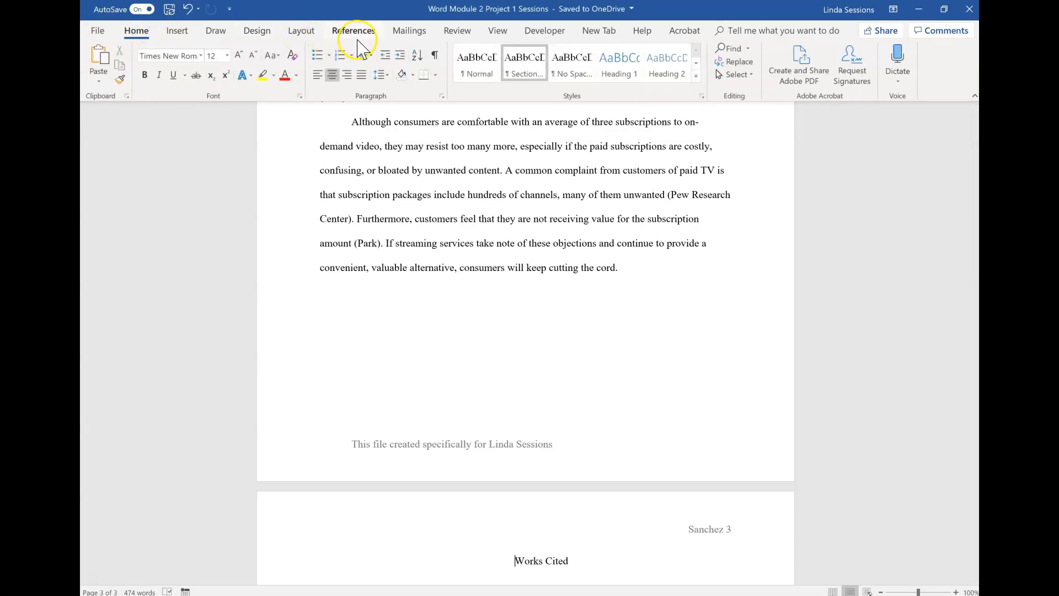
left_click(436, 60)
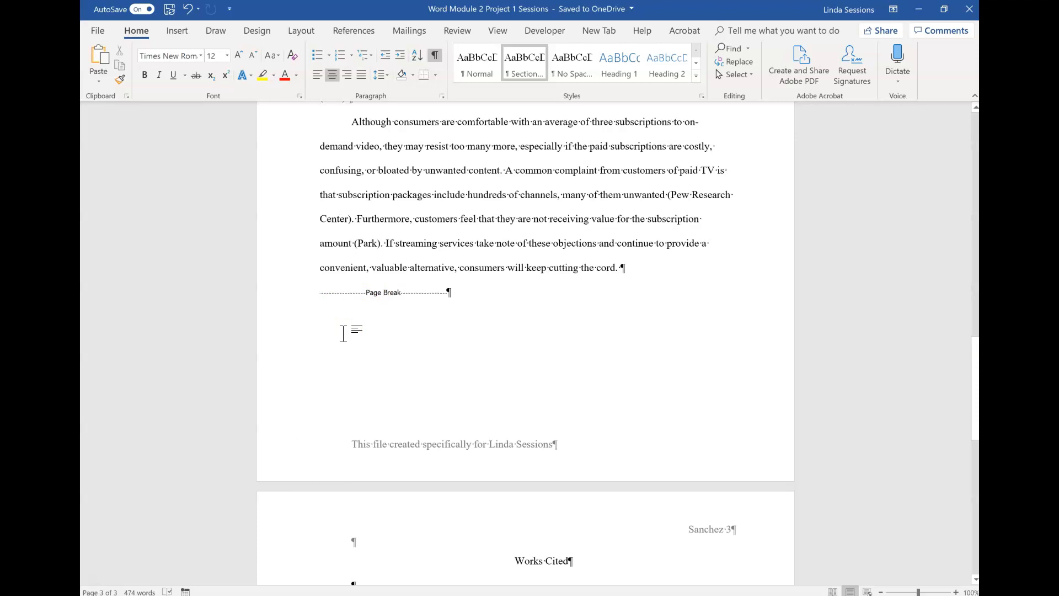
scroll(343, 334, "down", 5)
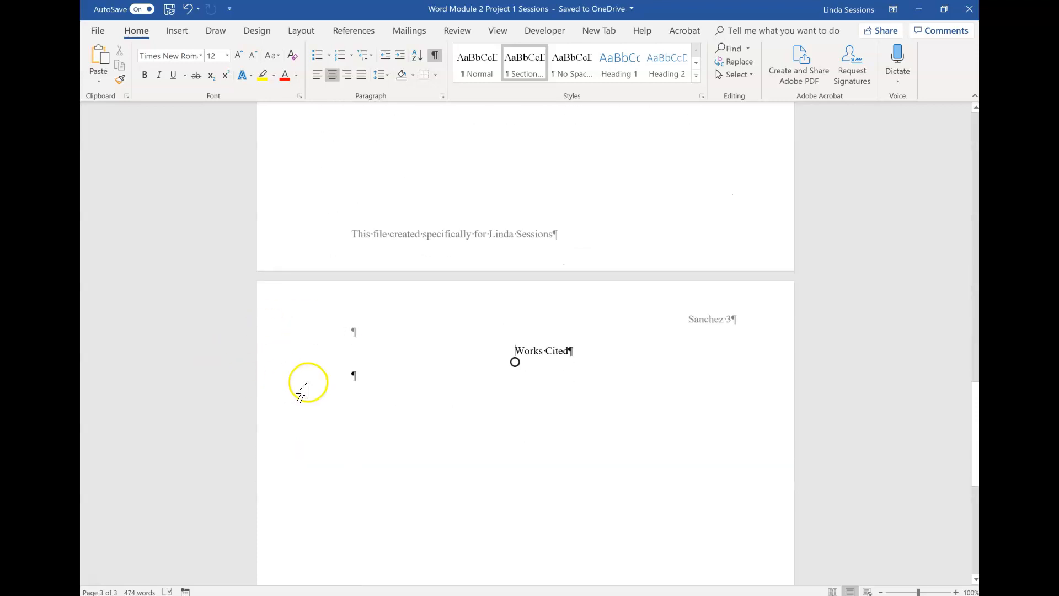
left_click(345, 380)
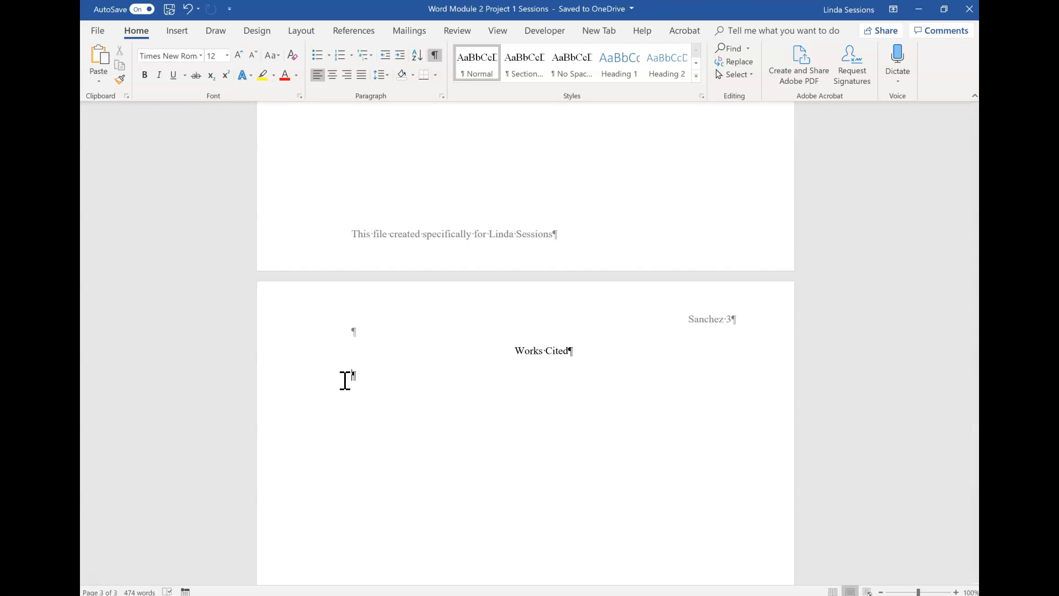
left_click(353, 33)
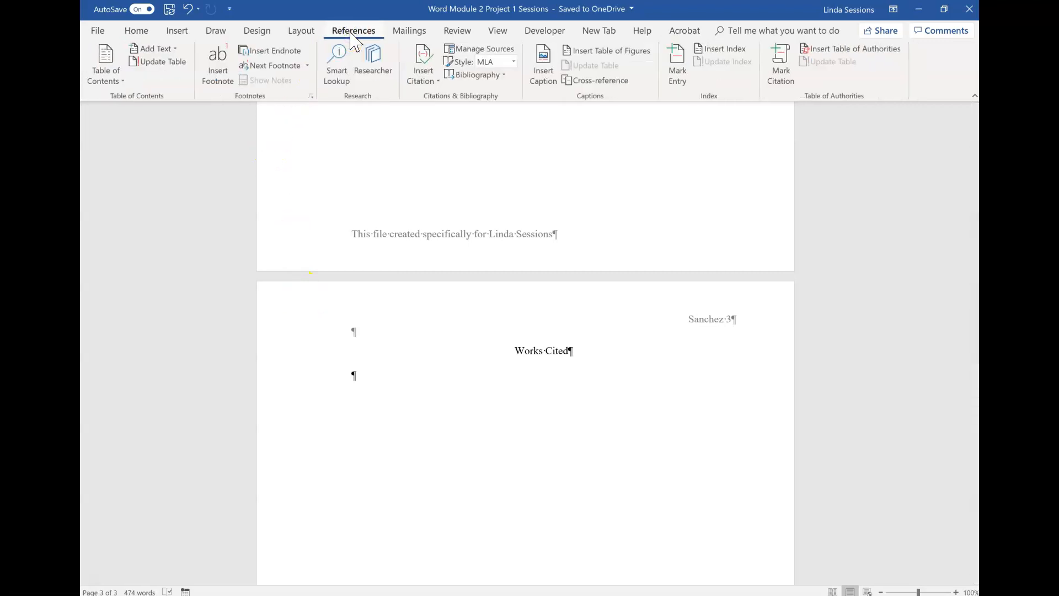
left_click(505, 76)
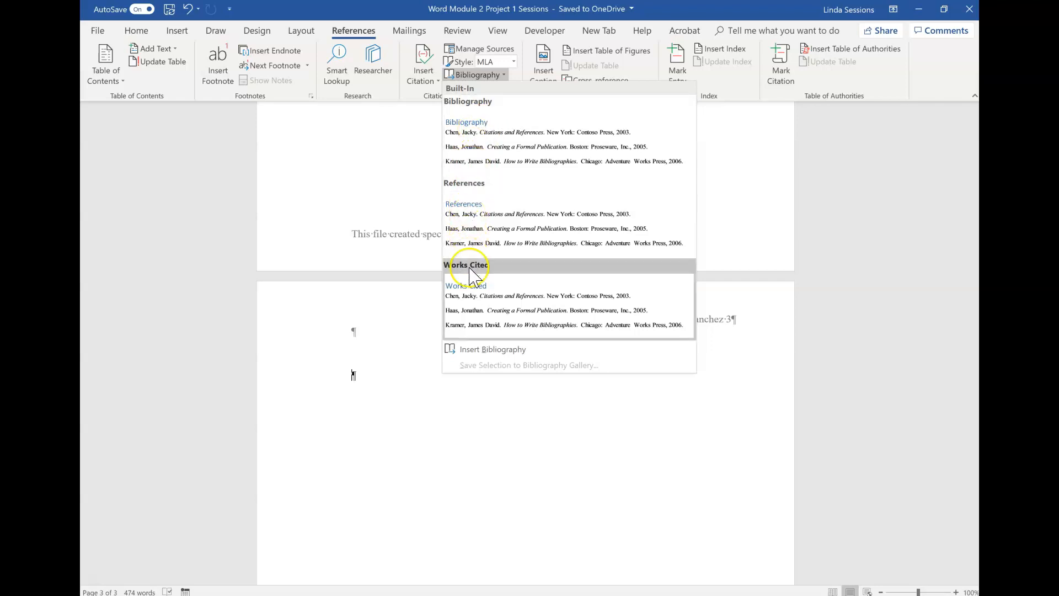
left_click(468, 351)
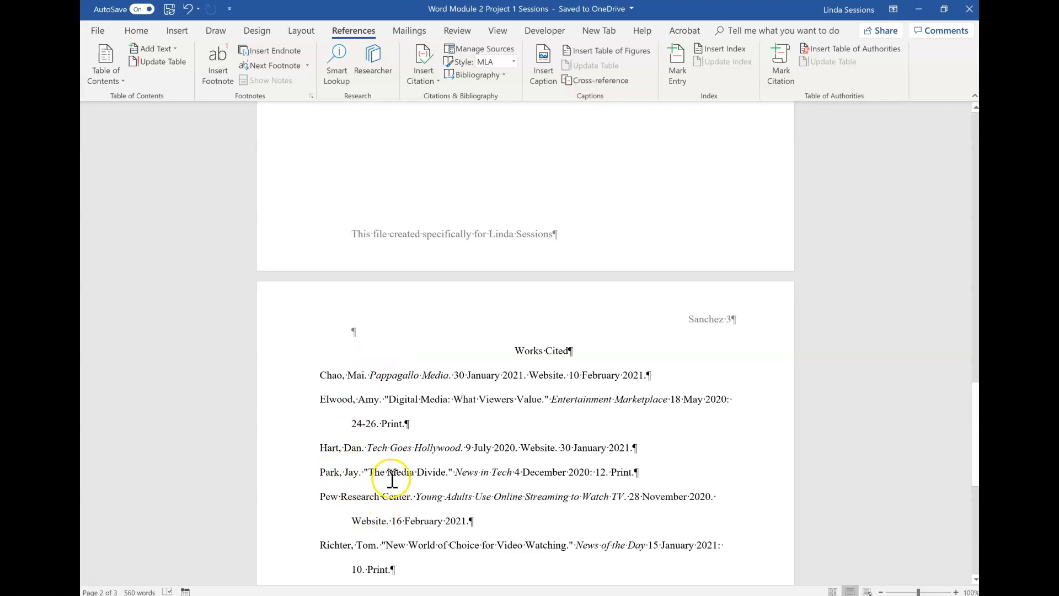
left_click(371, 401)
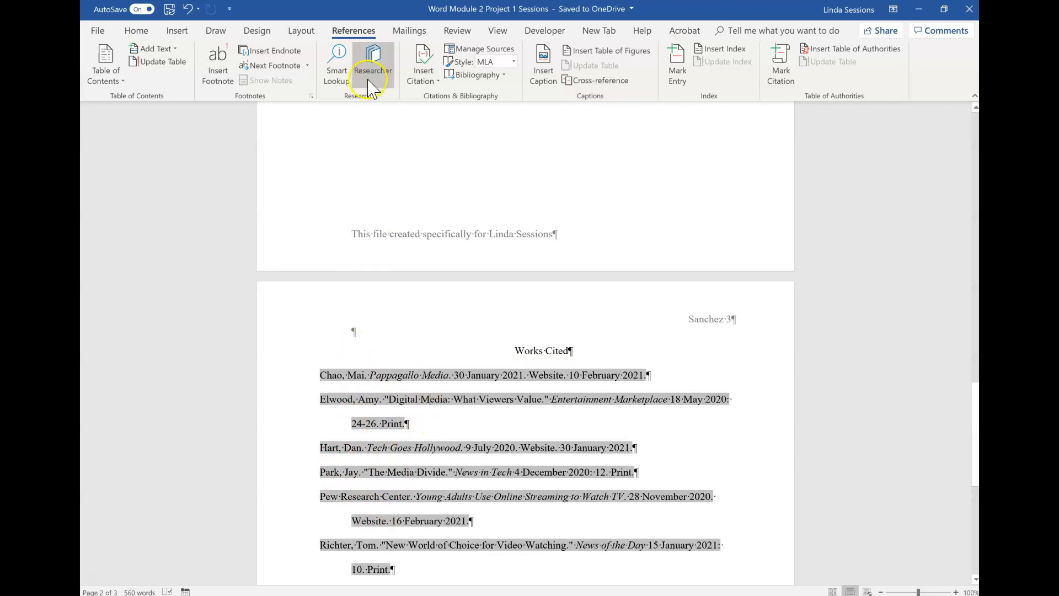
left_click(440, 81)
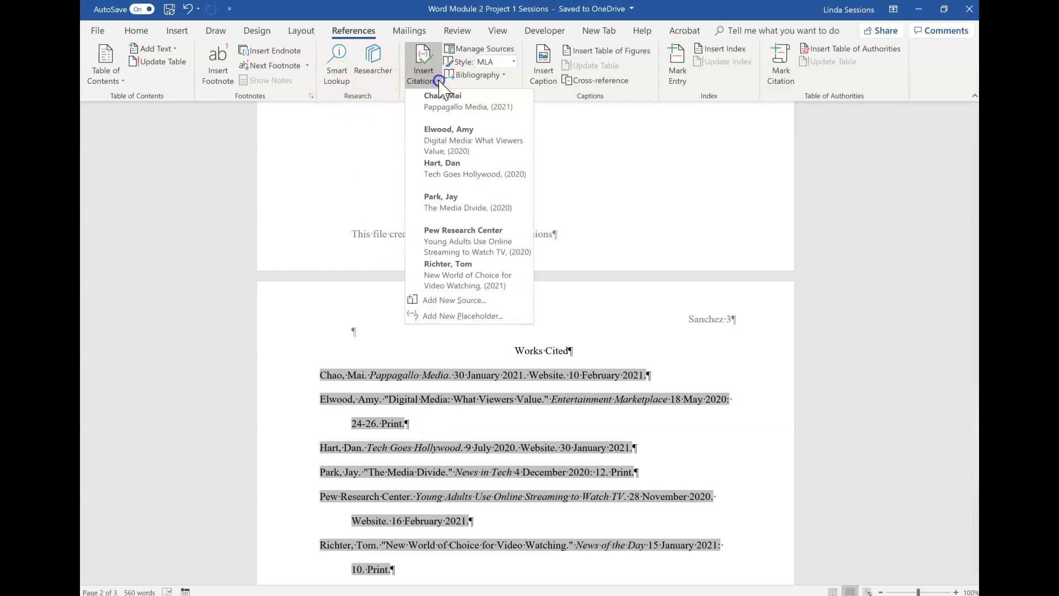
left_click(440, 143)
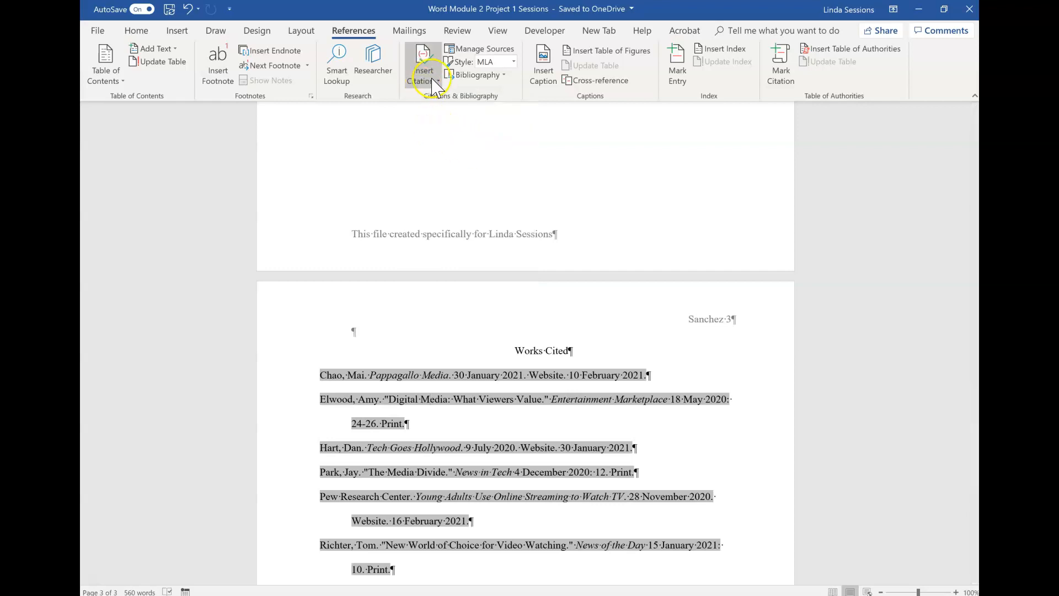
left_click(480, 330)
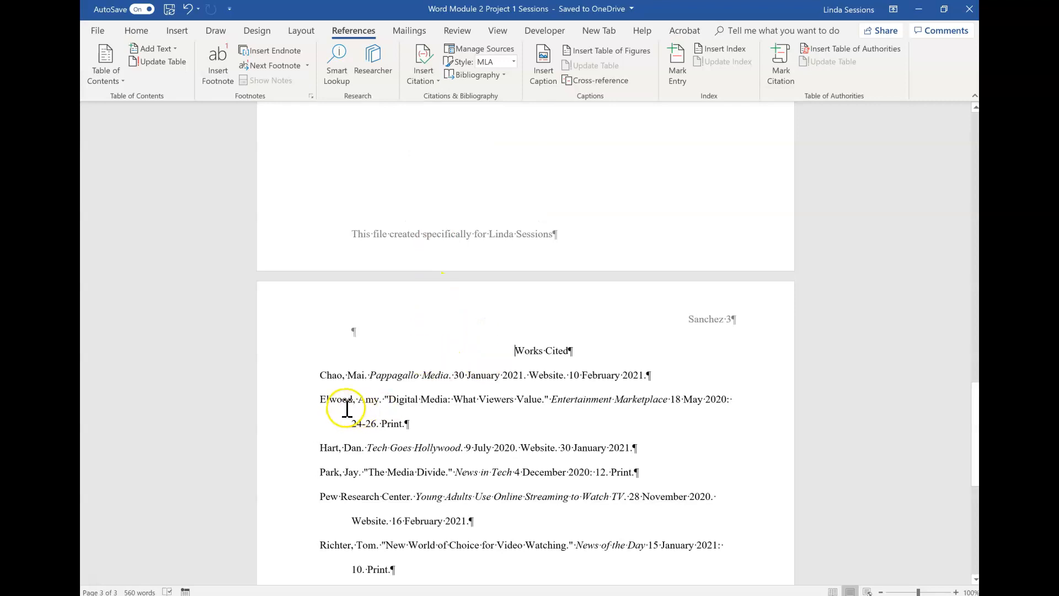
left_click(352, 391)
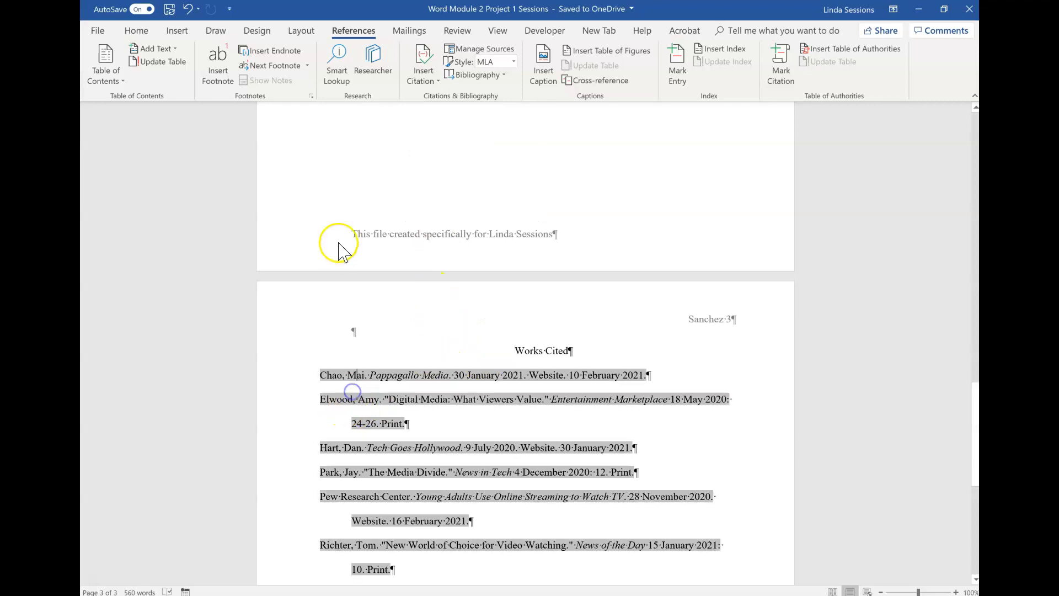
left_click(434, 79)
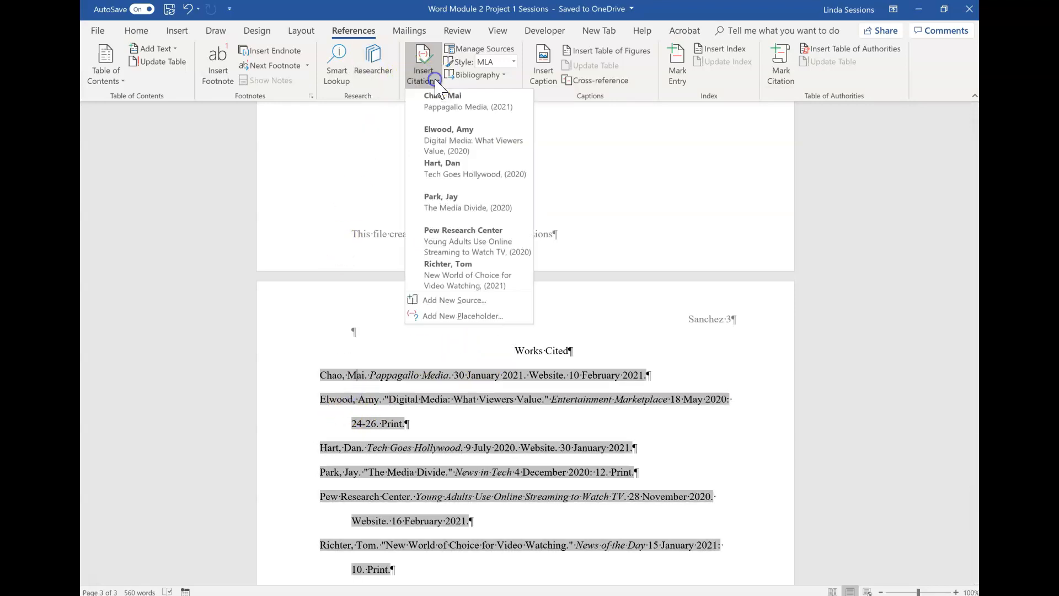
left_click(638, 191)
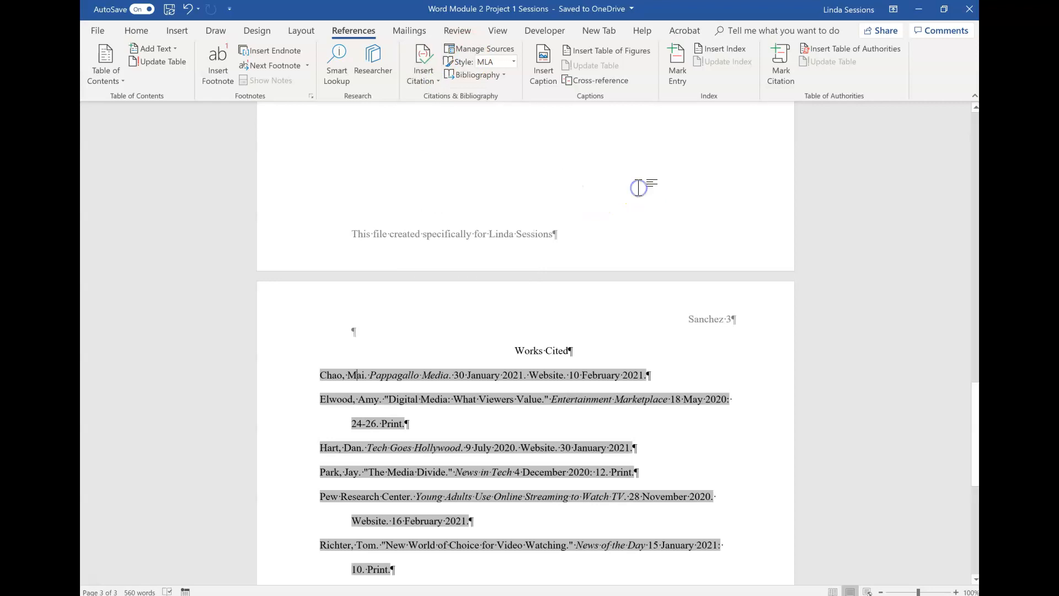
Step: Edit the Digital Media: What Viewers Value source in the source manager to correct the author's first name
left_click(464, 48)
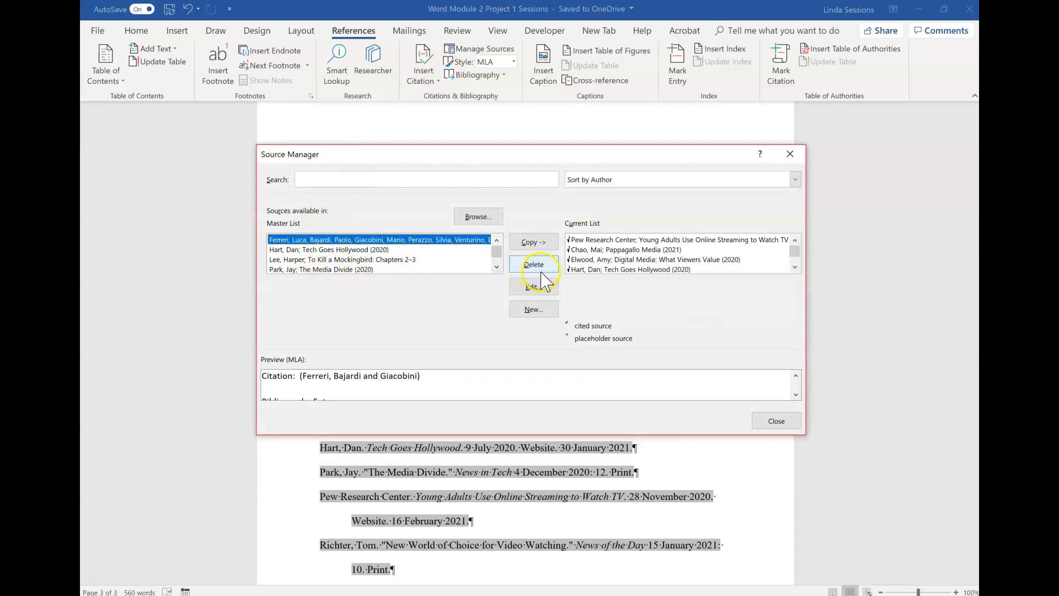
left_click(613, 259)
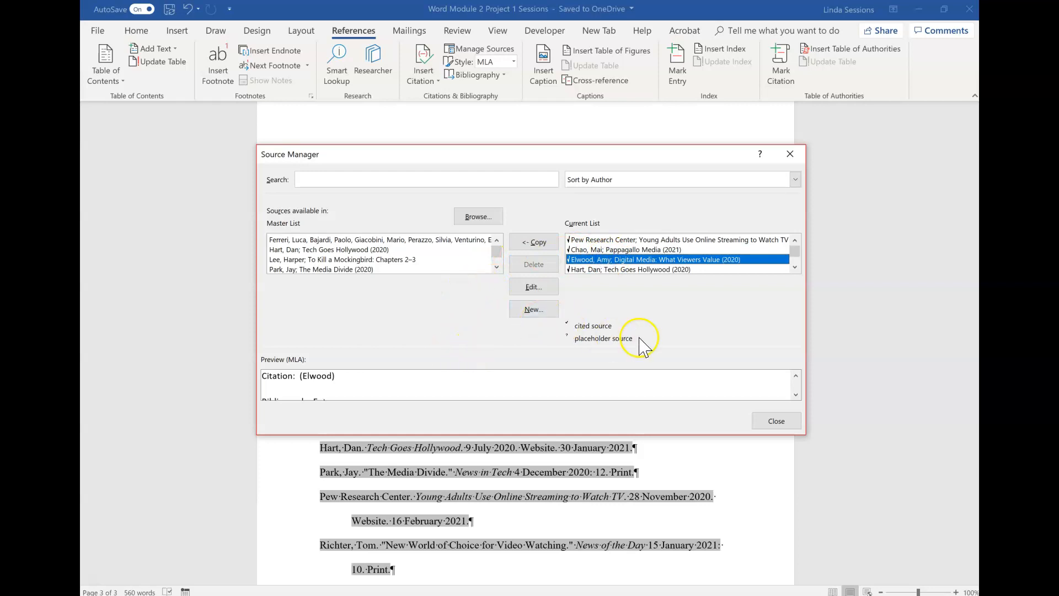
left_click(531, 288)
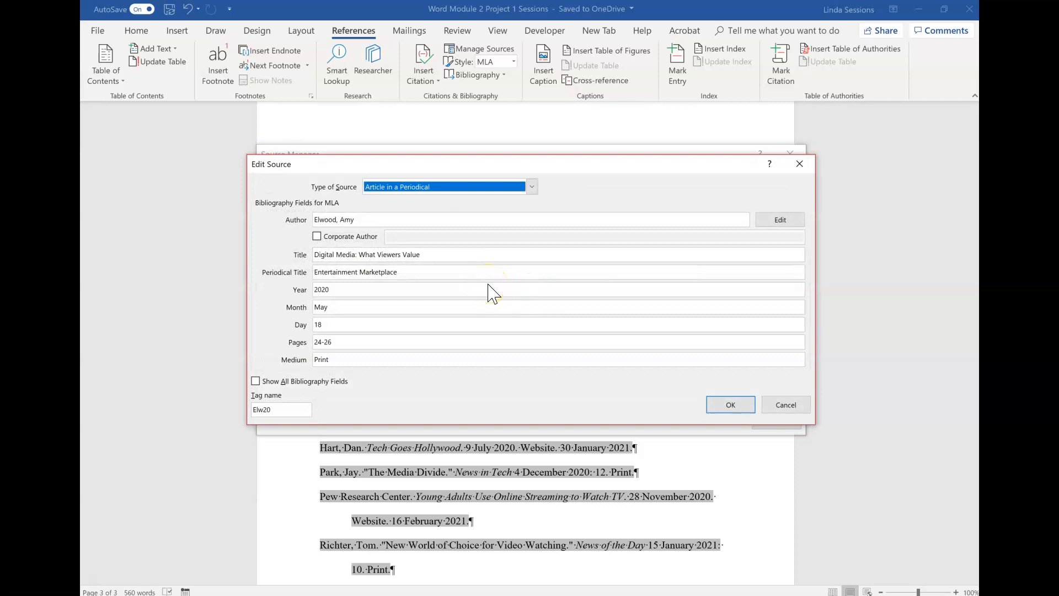
left_click(370, 220)
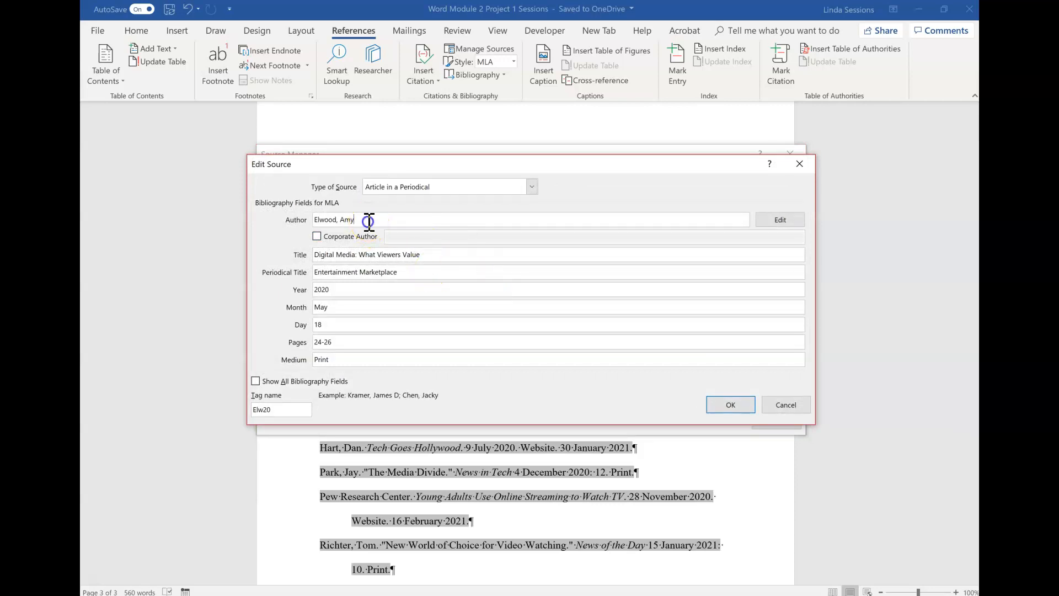
key("BackSpace")
key("BackSpace")
left_click(732, 406)
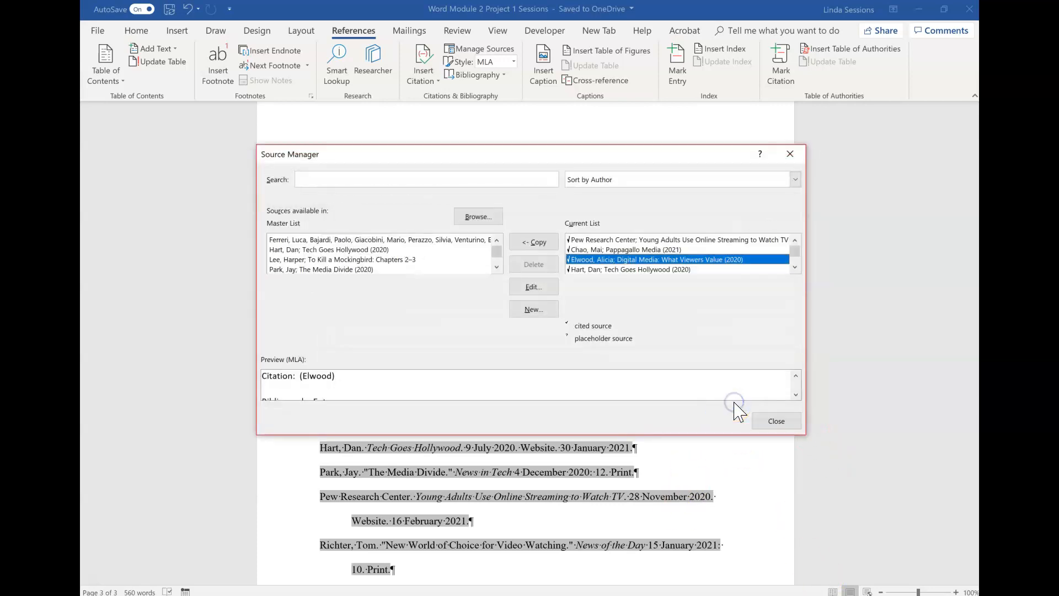
left_click(776, 422)
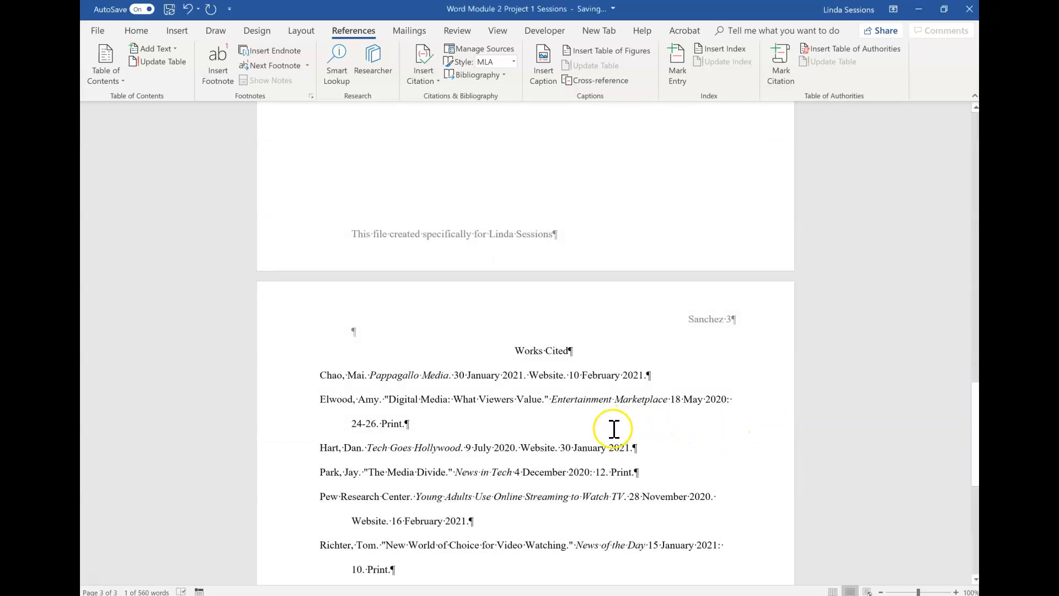
Step: Update the bibliography field on the Works Cited page so it reflects the edited source
left_click(596, 421)
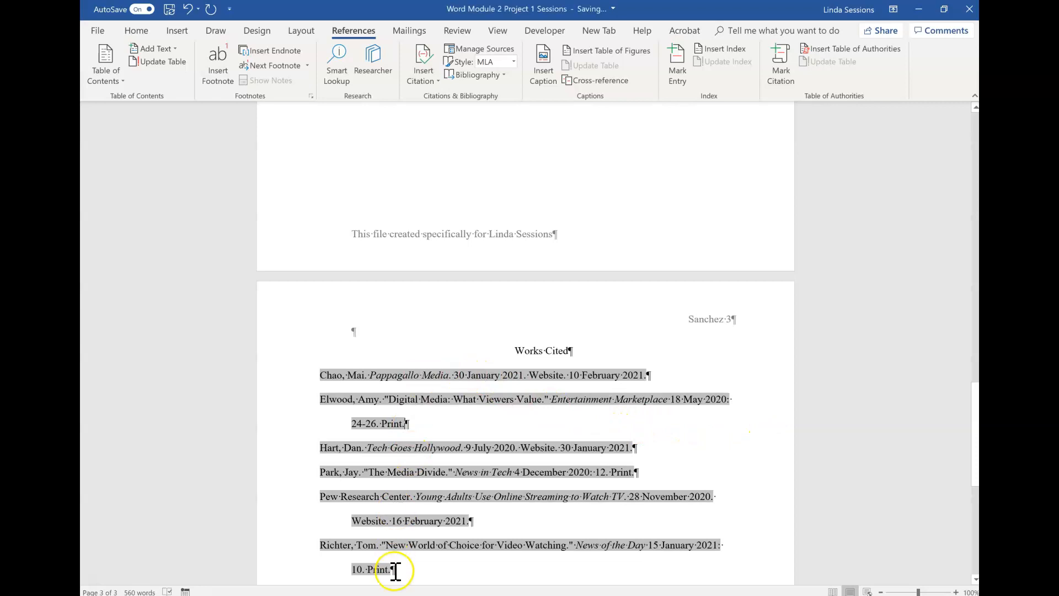
left_click(429, 81)
left_click(479, 74)
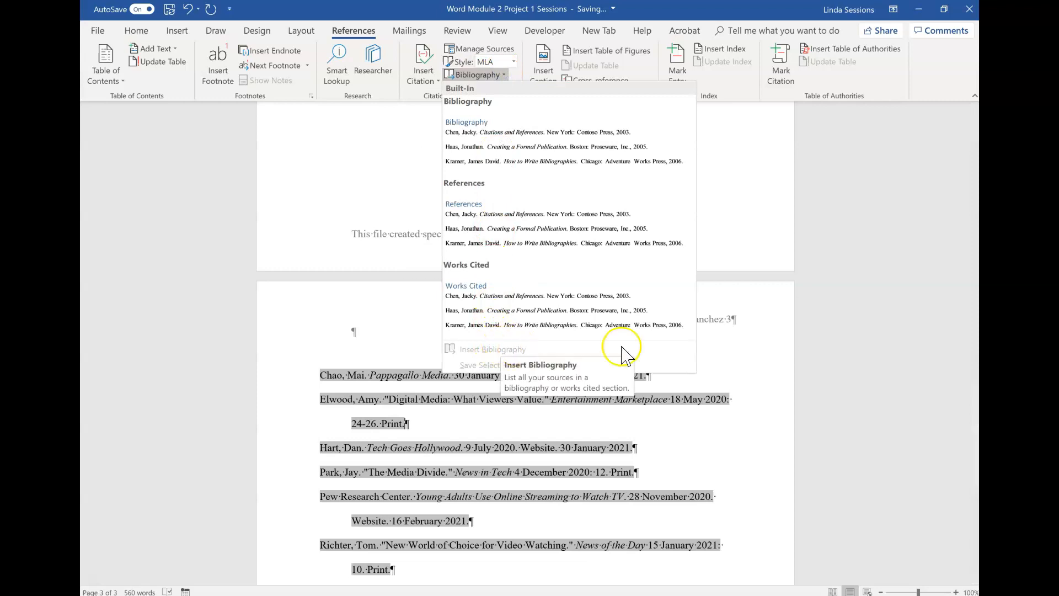
left_click(847, 380)
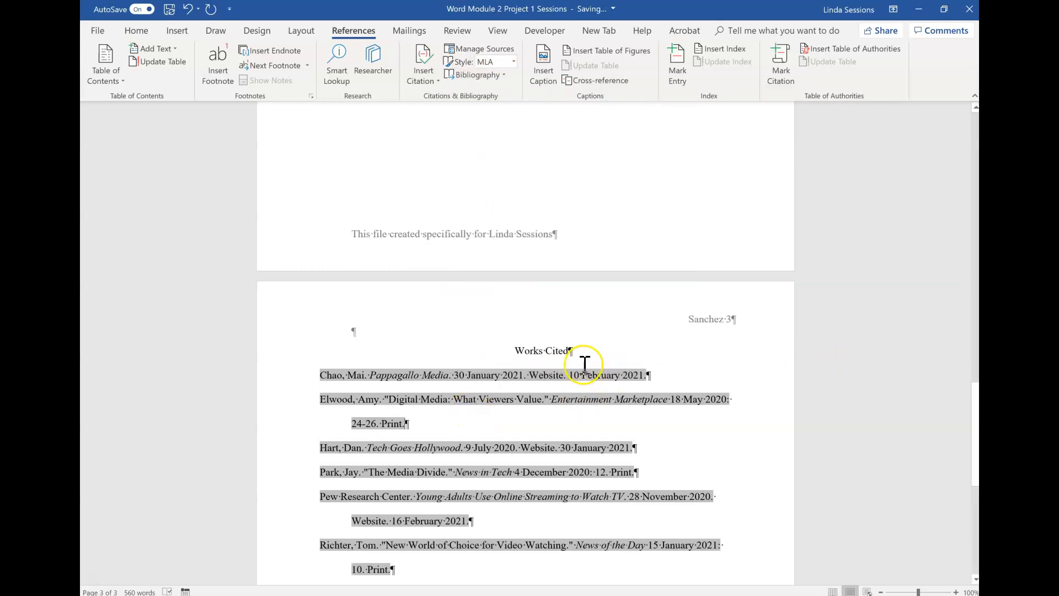
left_click(554, 367)
right_click(422, 375)
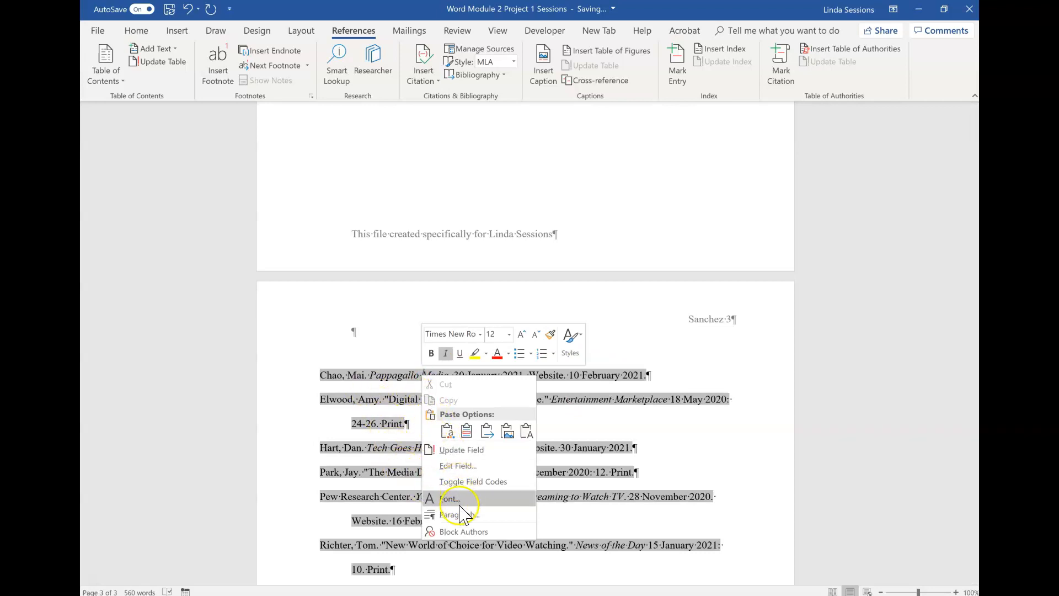
left_click(464, 450)
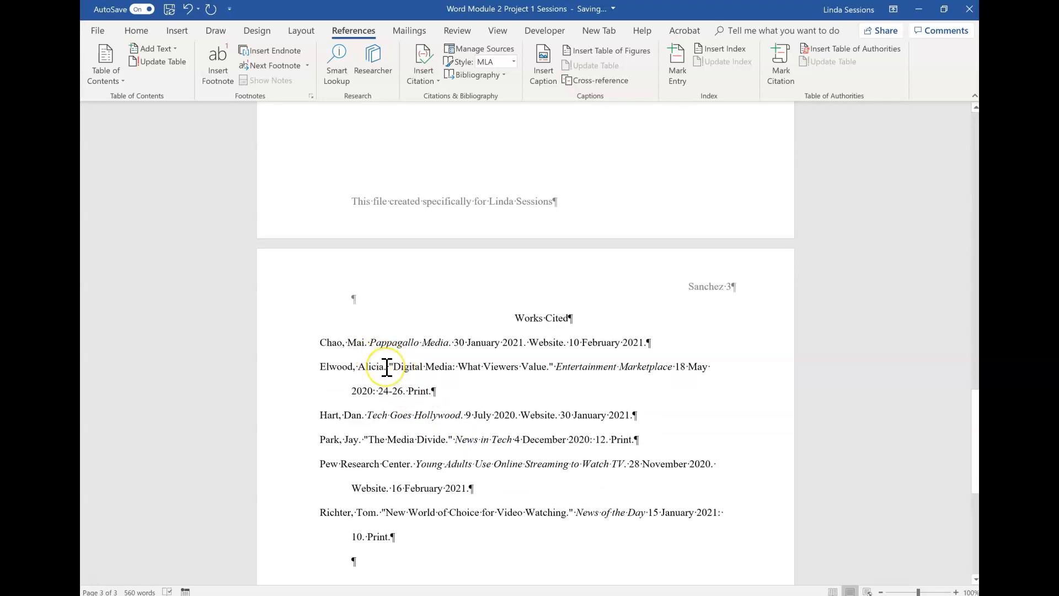